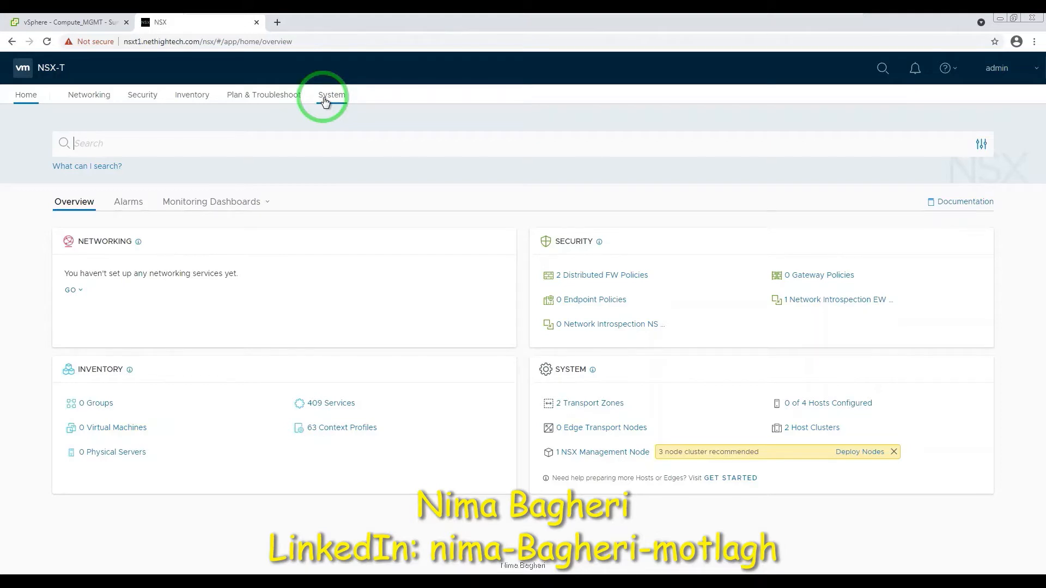
# Open System > Fabric > Compute Managers to view the registered vCenter NSXTClass_vCenter.
pyautogui.click(324, 101)
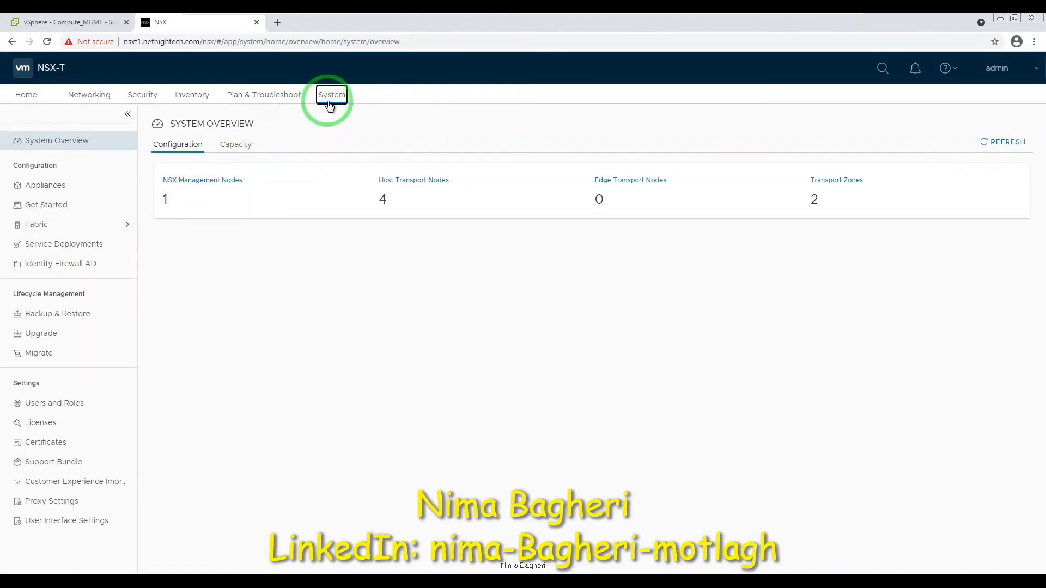
pyautogui.click(96, 226)
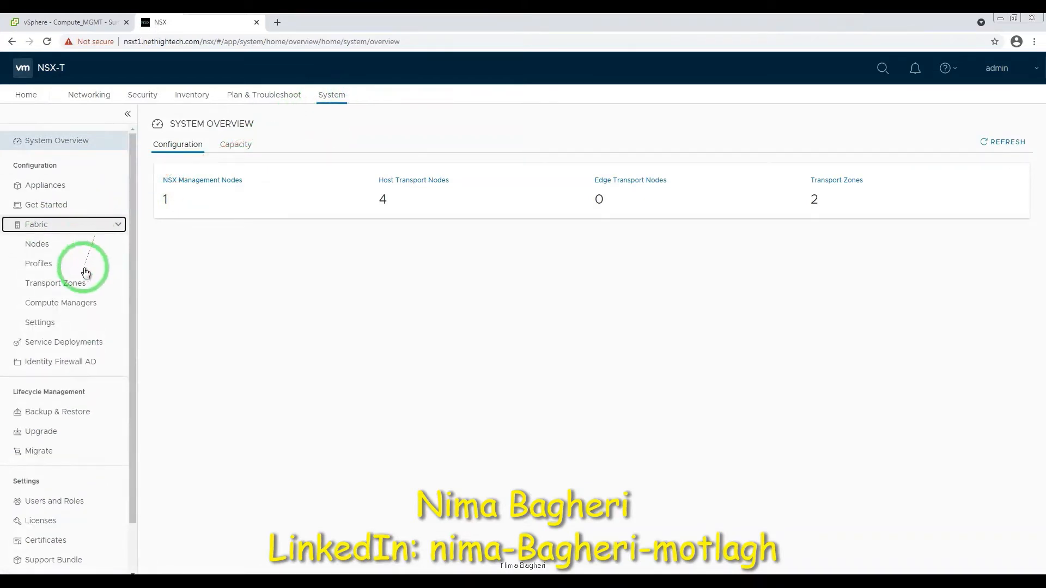
pyautogui.click(50, 305)
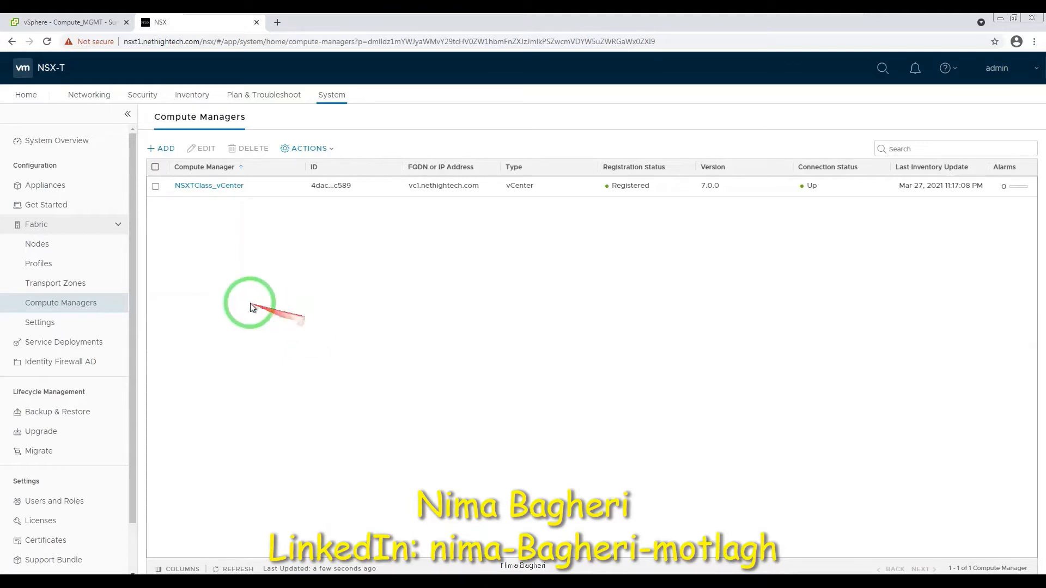
# Go to the Appliances page and start the Add NSX Appliance wizard.
pyautogui.click(62, 188)
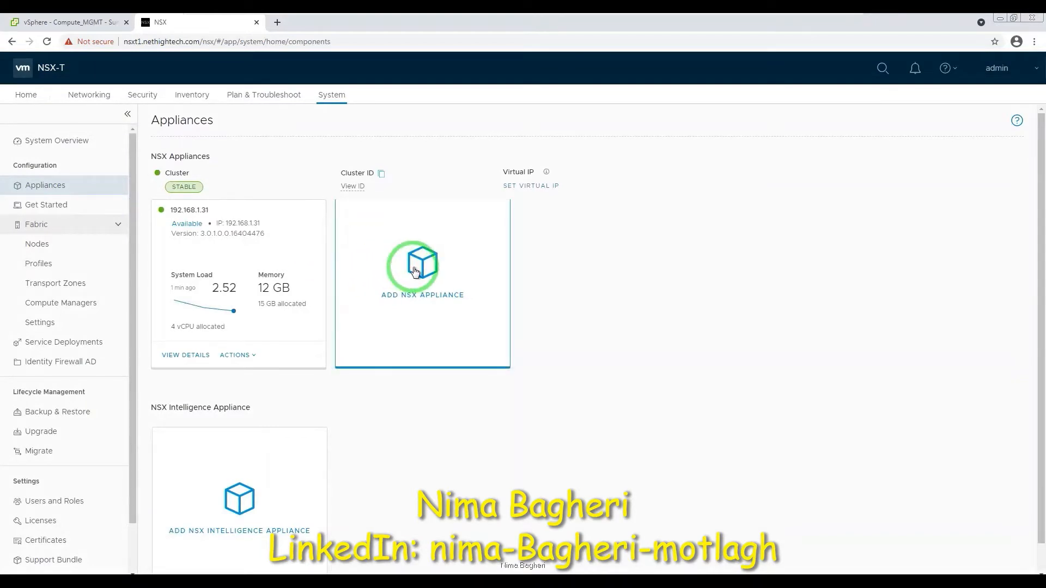
pyautogui.click(446, 245)
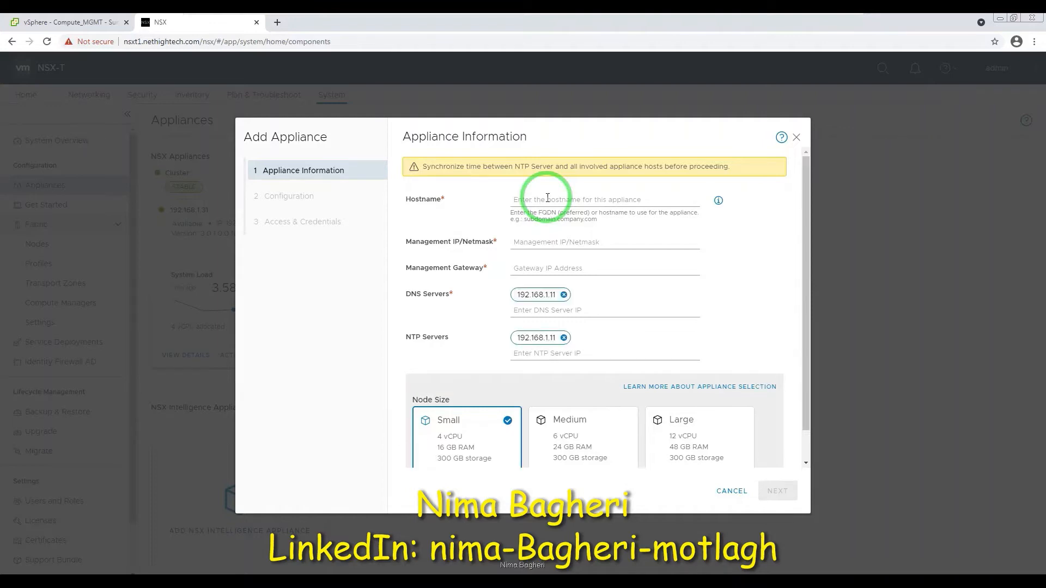
# Enter hostname NSXT2.nethightech.com, management IP 192.168.1.32/24 and gateway 192.168.1.220.
pyautogui.click(548, 198)
pyautogui.write('NSXT')
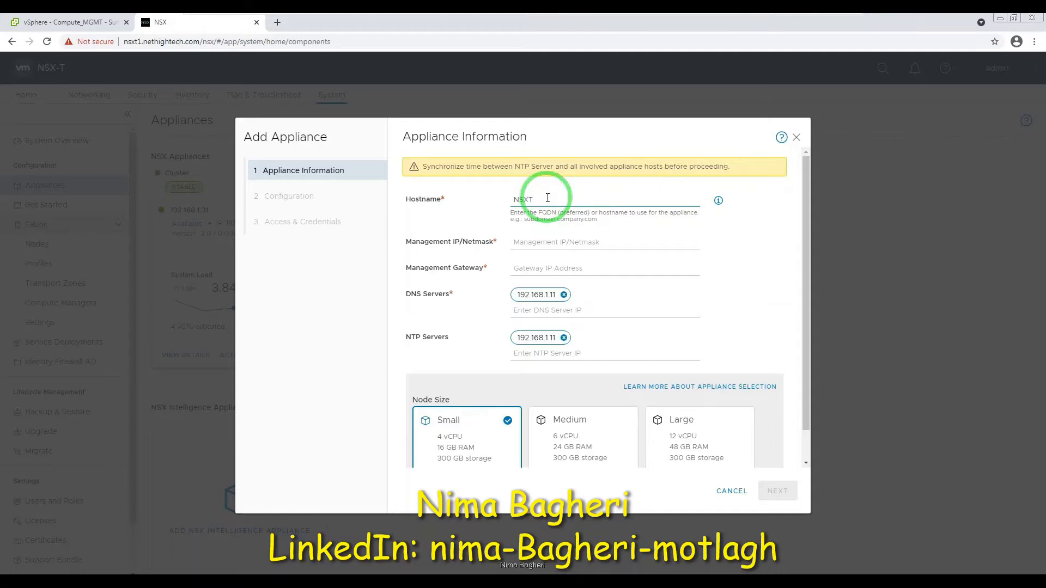
pyautogui.write('2')
pyautogui.write('.nethighte')
pyautogui.write('ch')
pyautogui.press('BackSpace')
pyautogui.write('ch.com')
pyautogui.click(550, 244)
pyautogui.write('192.168')
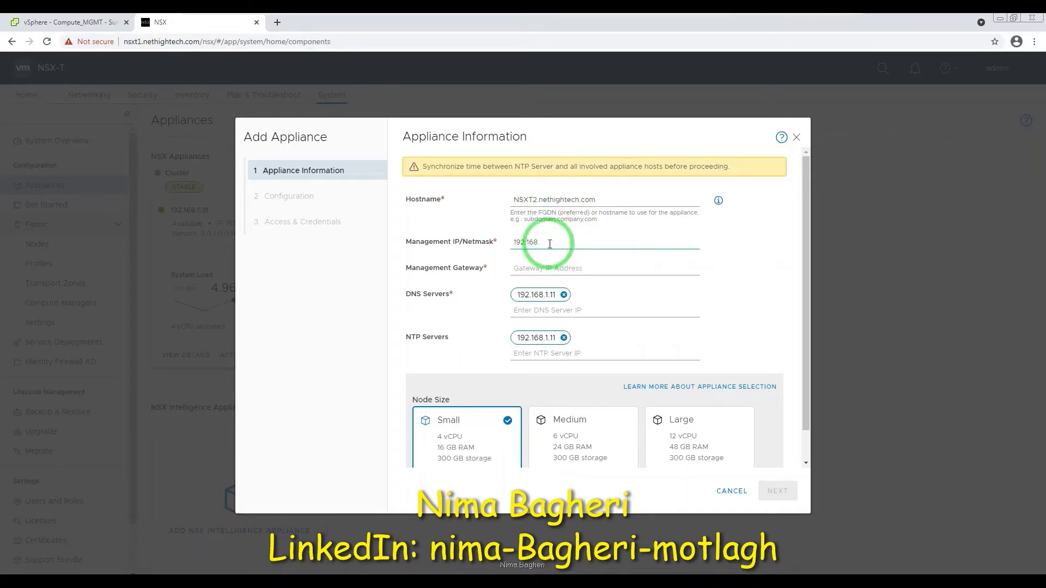
pyautogui.write('.1.32/24')
pyautogui.press('Tab')
pyautogui.write('192.1')
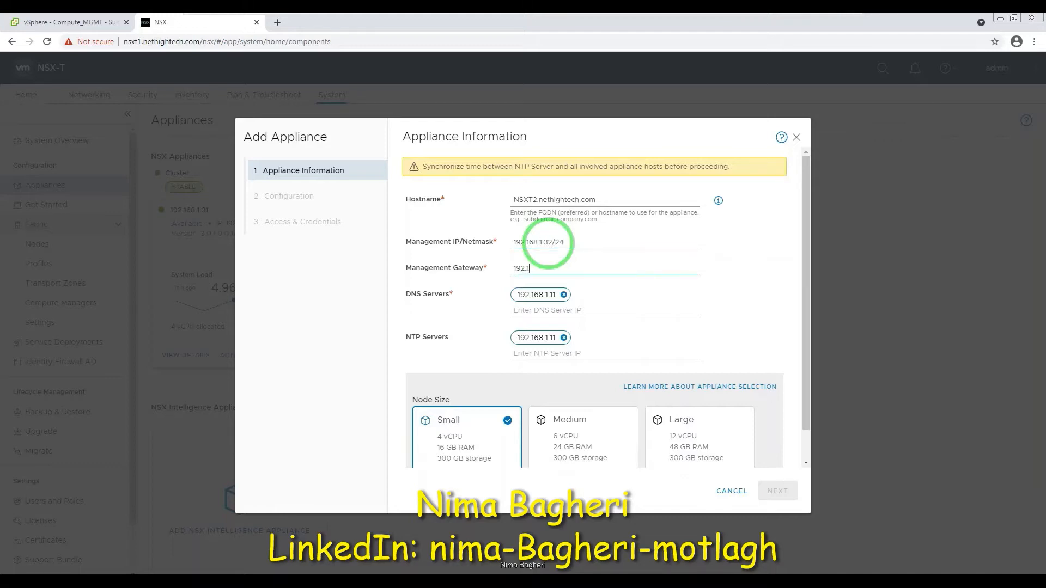
pyautogui.write('68.1.220')
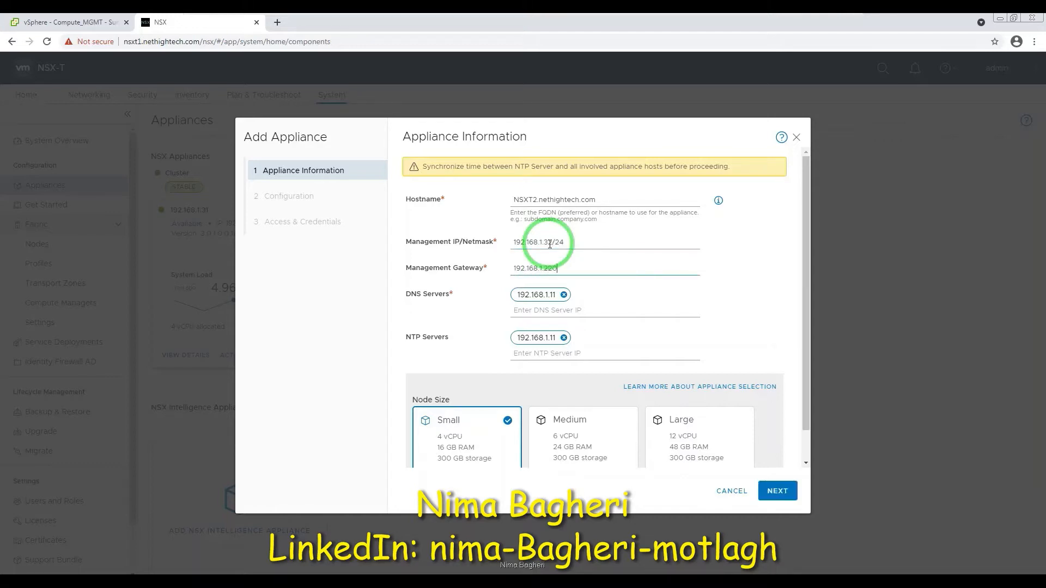
# Keep DNS/NTP at 192.168.1.11 and the Small node size.
pyautogui.press('Tab')
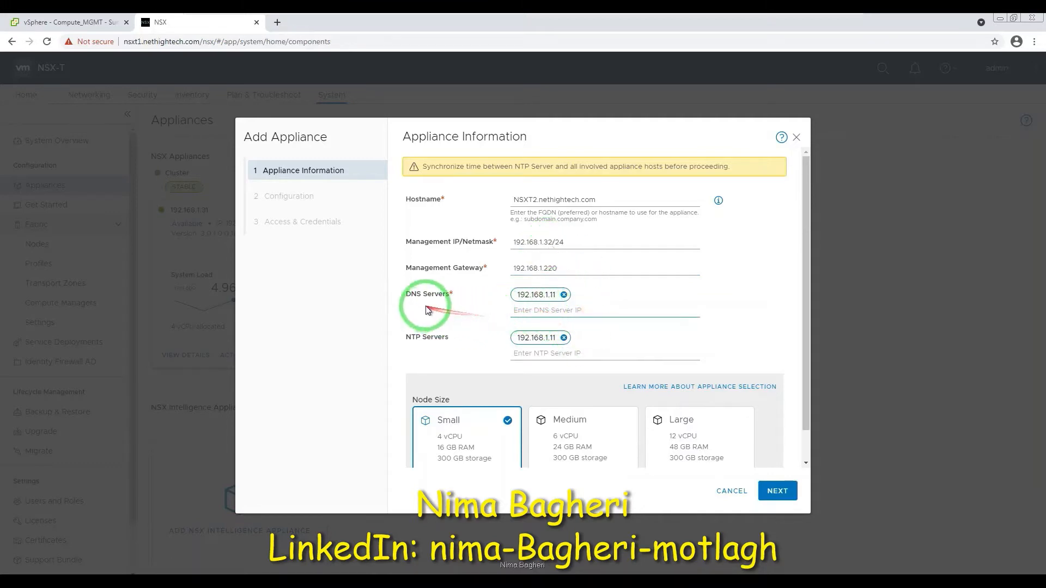
pyautogui.click(512, 309)
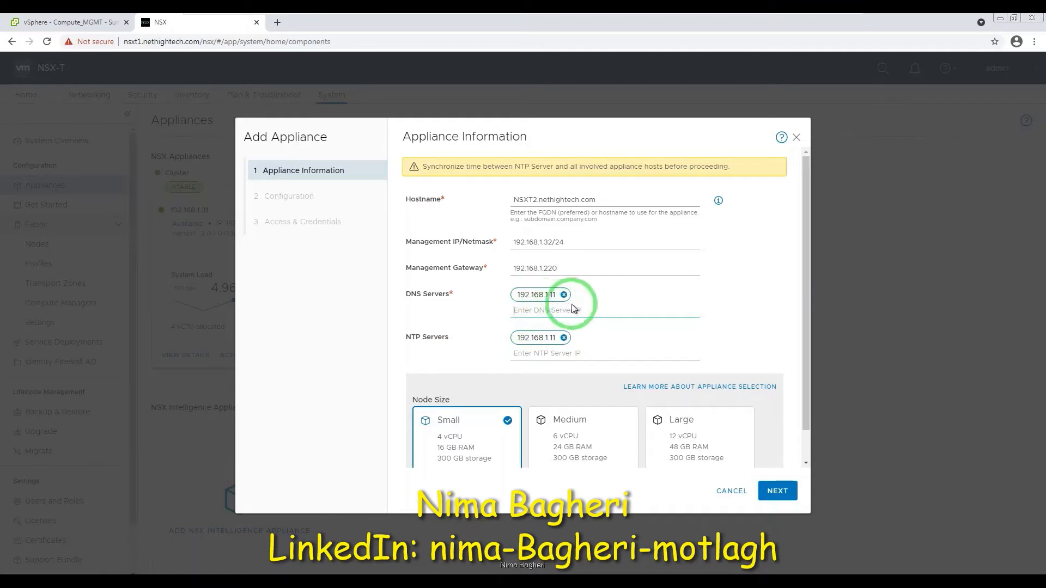
pyautogui.click(569, 309)
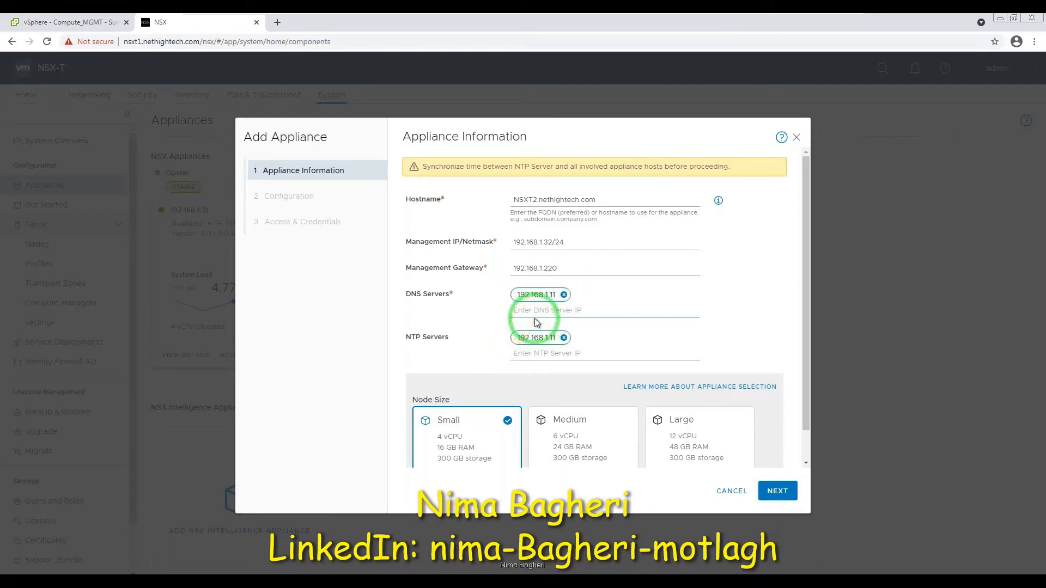
pyautogui.click(472, 430)
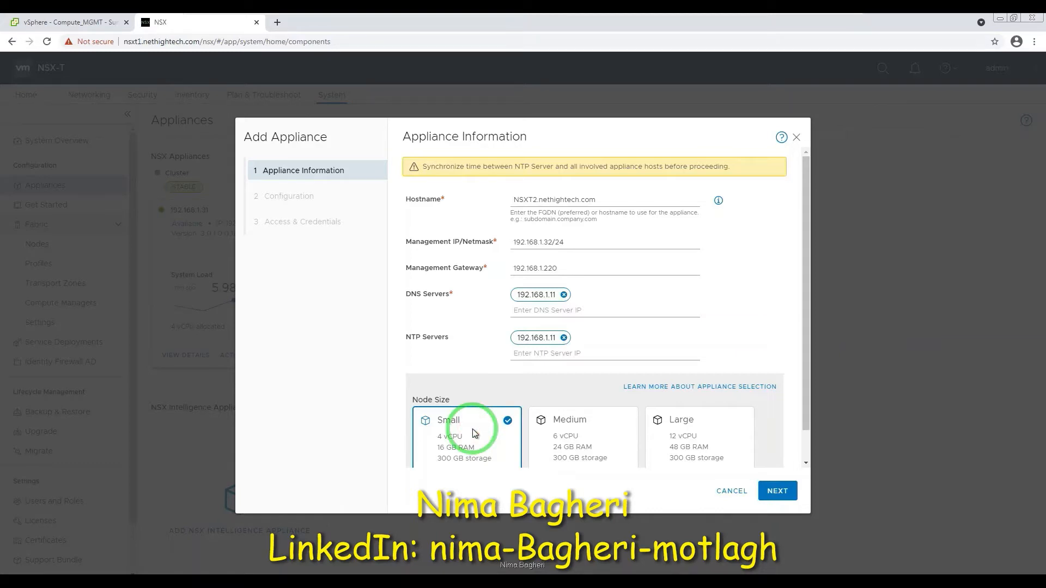
# Move to the Configuration step and choose the Compute_MGMT compute cluster.
pyautogui.click(774, 491)
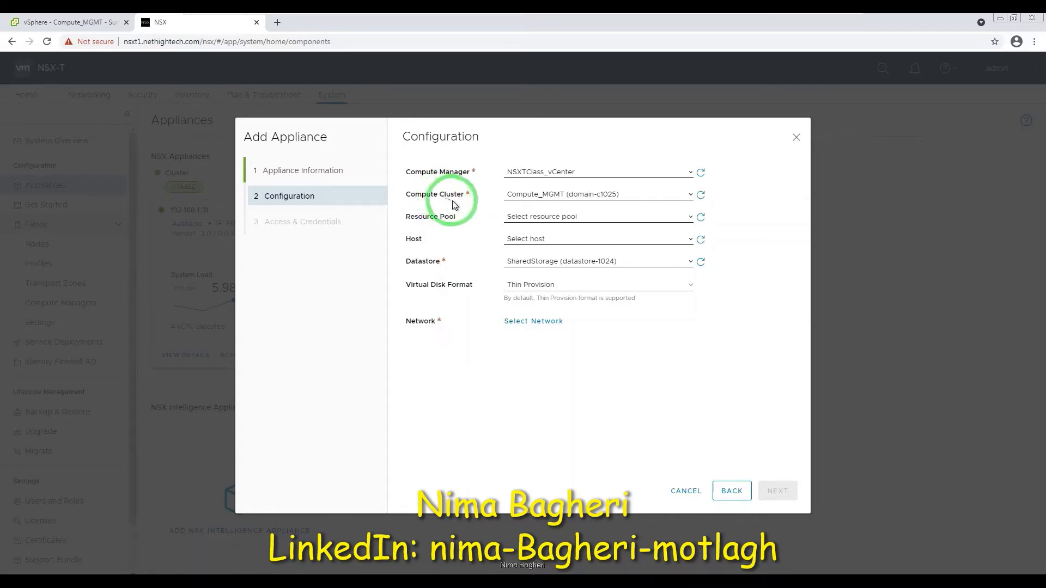
pyautogui.click(620, 197)
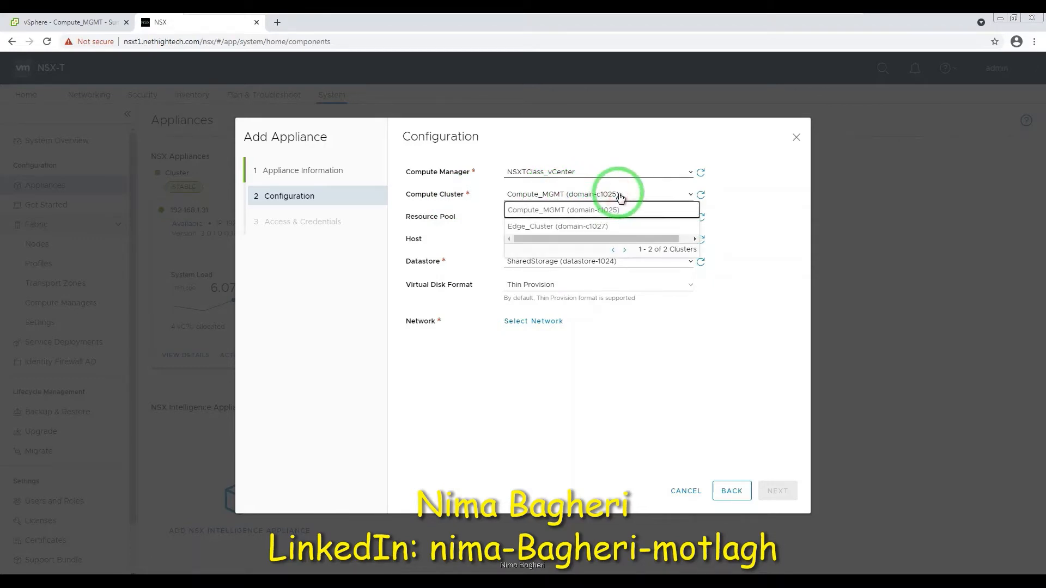
pyautogui.click(552, 212)
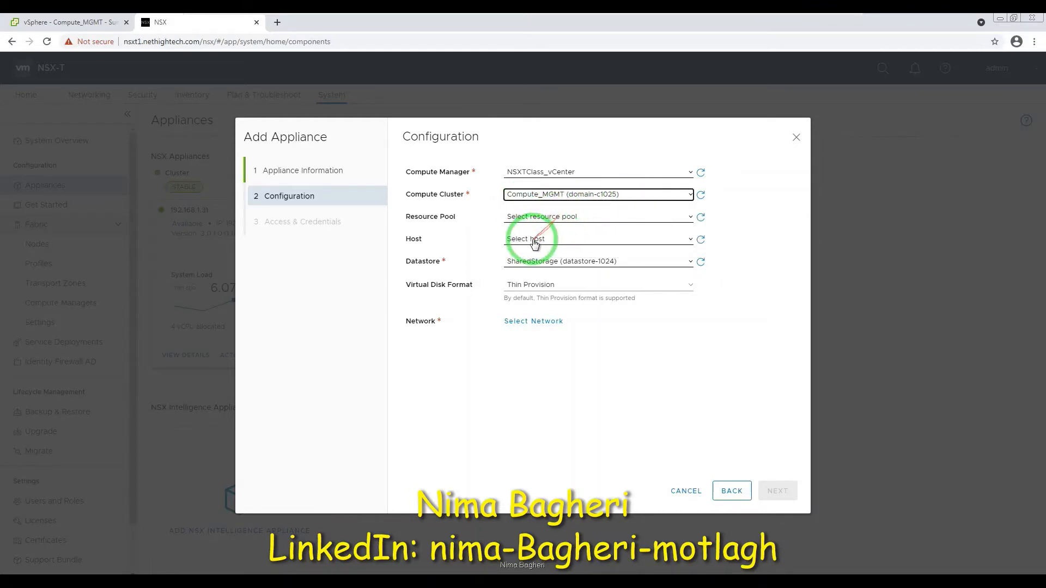
pyautogui.click(576, 217)
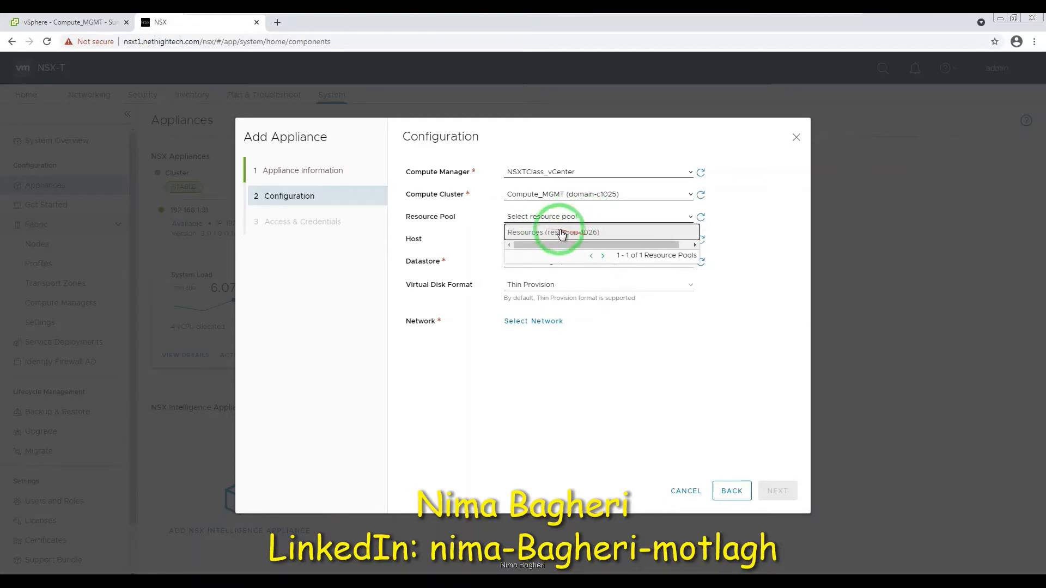
pyautogui.click(455, 236)
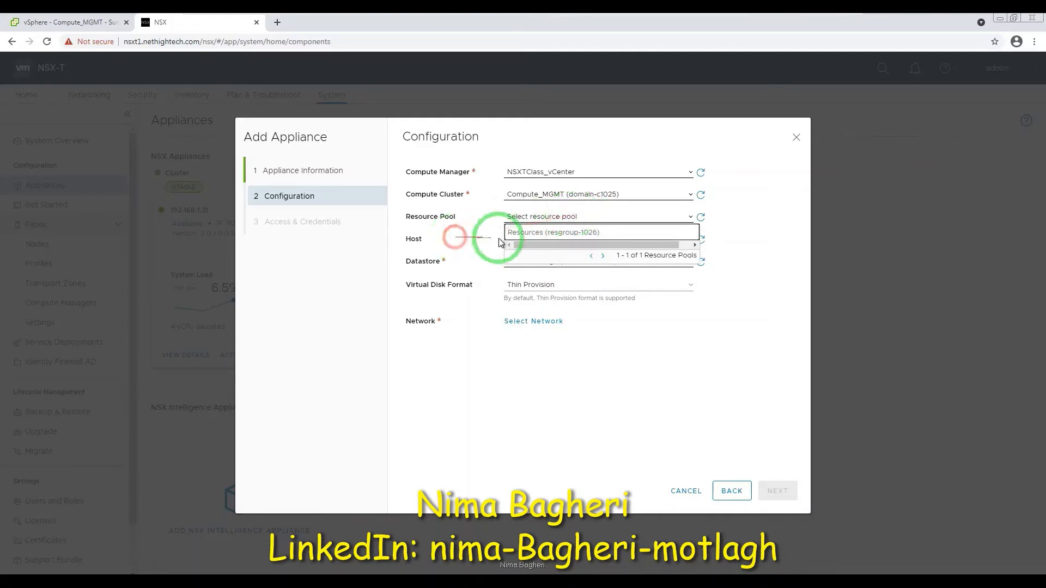
# Place the appliance on host classnsx-host2.nethightech.com with the SharedStorage datastore.
pyautogui.click(538, 241)
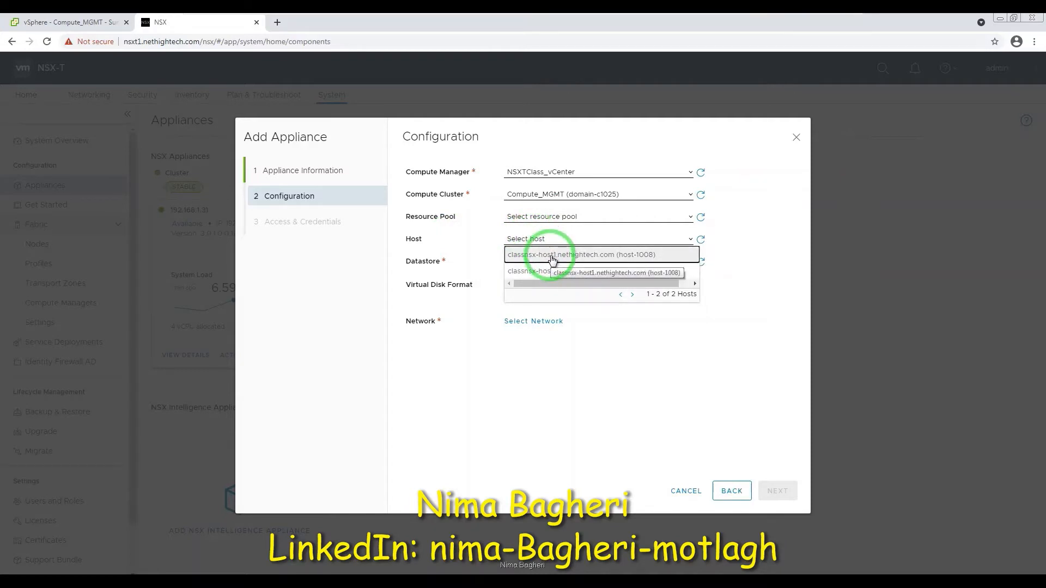
pyautogui.click(571, 272)
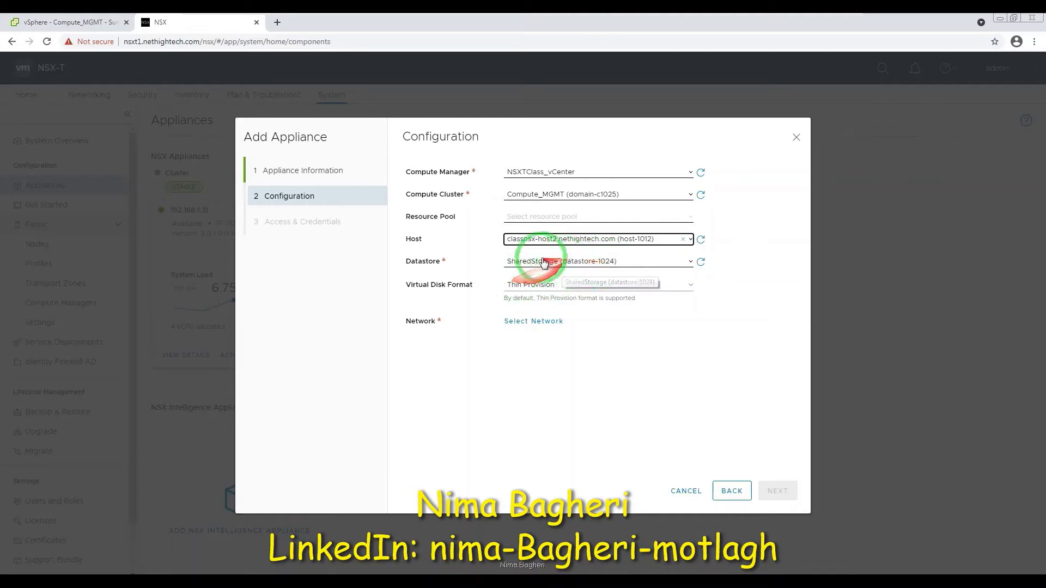
pyautogui.click(537, 267)
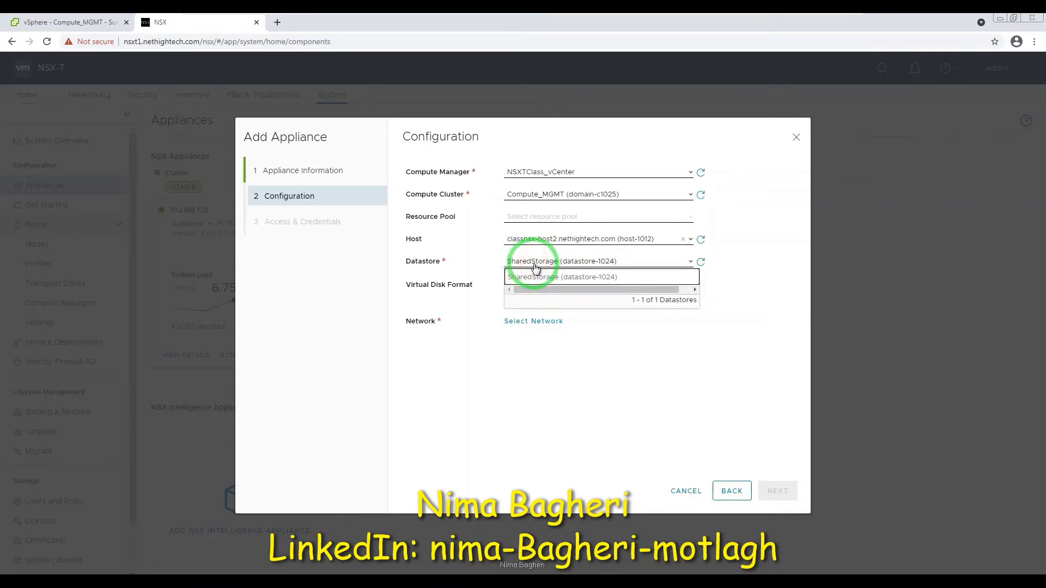
pyautogui.click(539, 279)
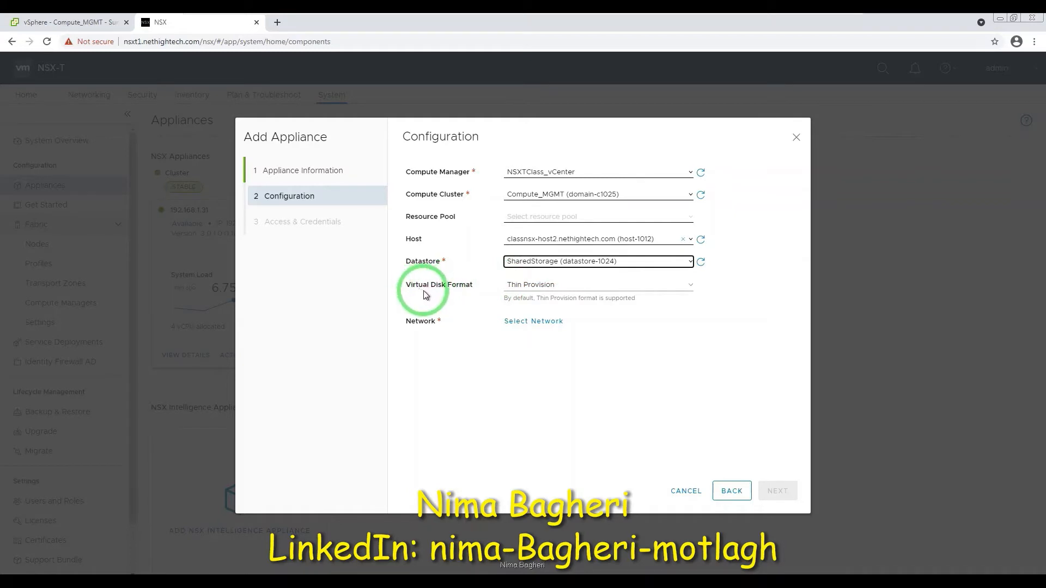
pyautogui.click(585, 288)
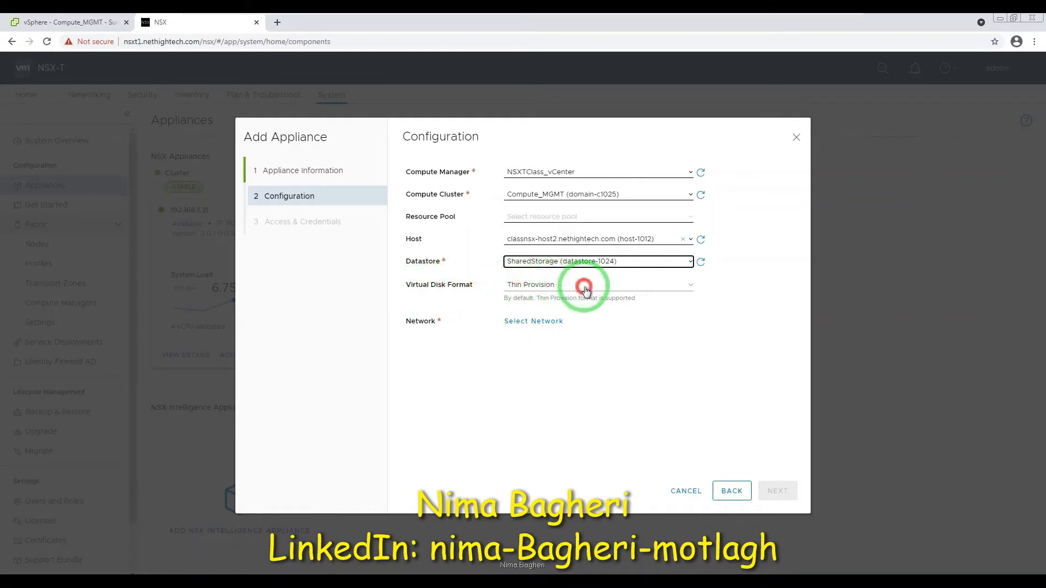
# Keep Thin Provision as the virtual disk format.
pyautogui.click(524, 310)
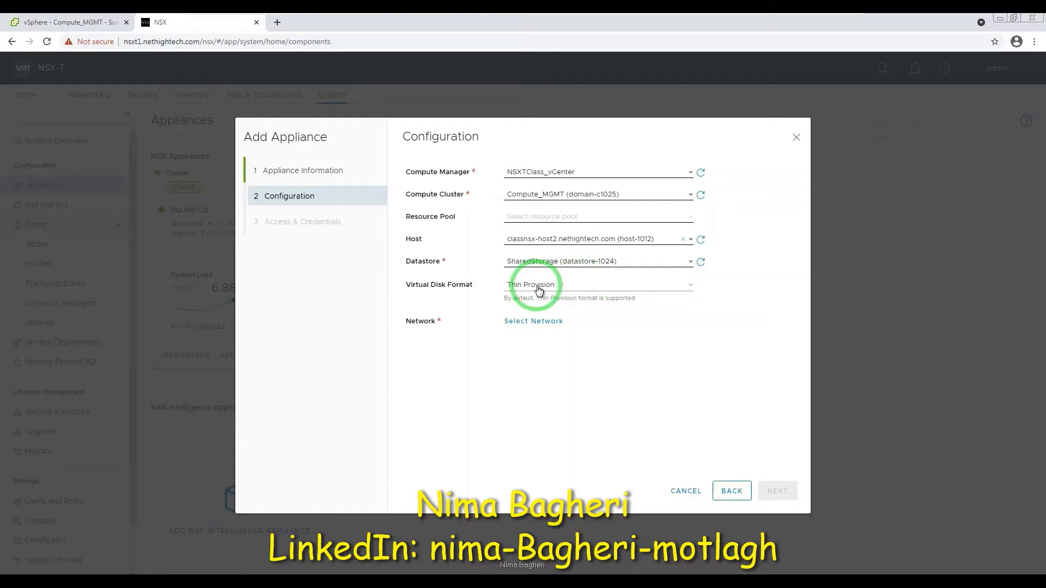
pyautogui.click(560, 293)
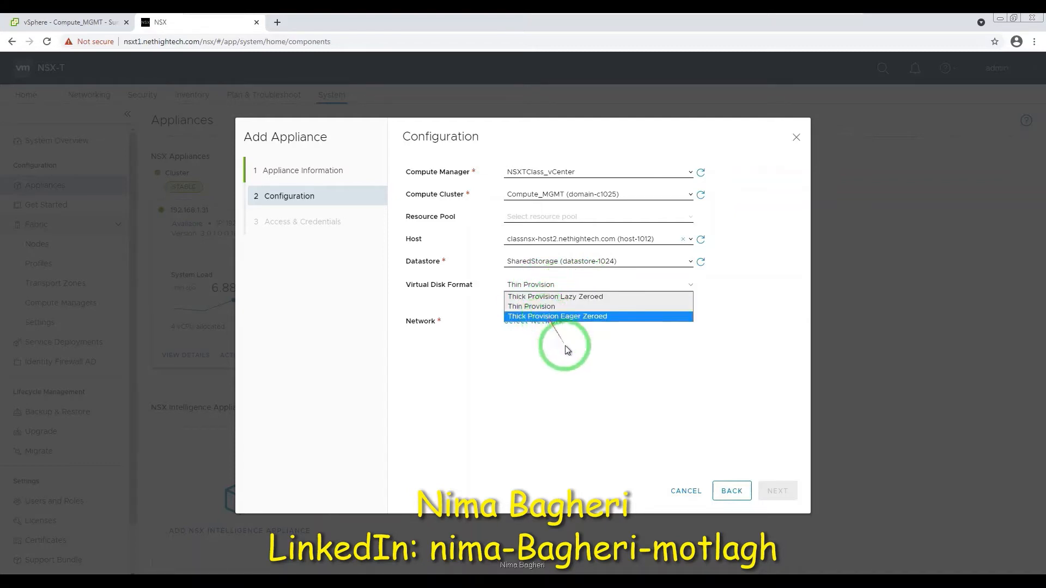
pyautogui.click(580, 377)
# Connect the appliance to the MGMT_VMs network and continue to Access & Credentials.
pyautogui.click(542, 321)
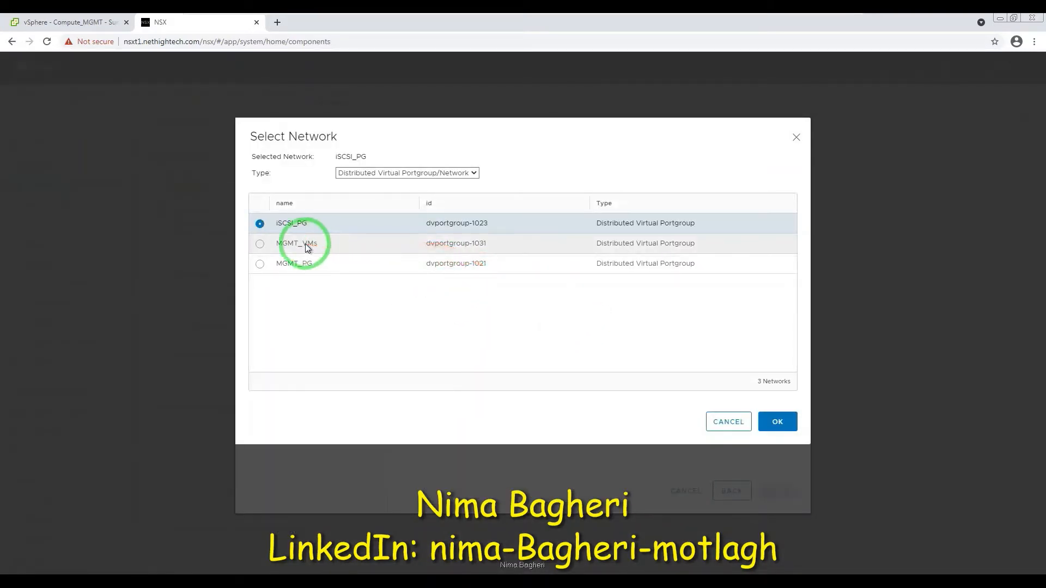
pyautogui.click(306, 244)
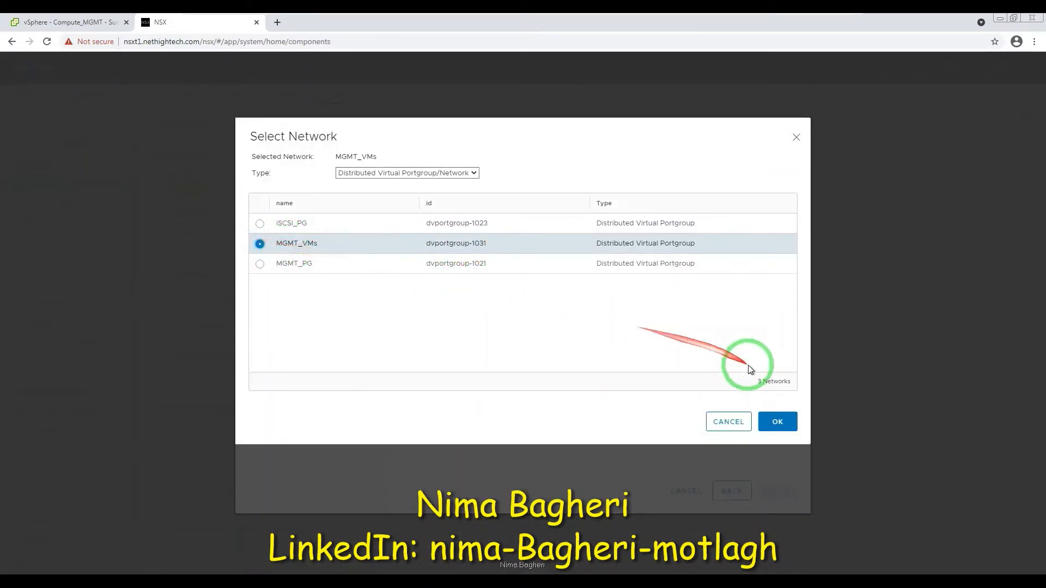
pyautogui.click(777, 422)
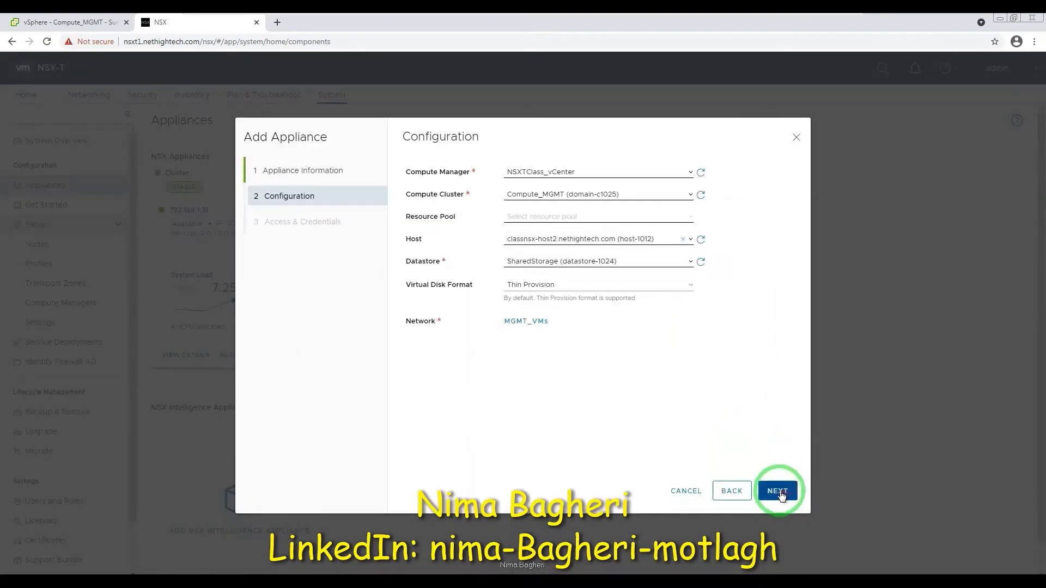
pyautogui.click(779, 492)
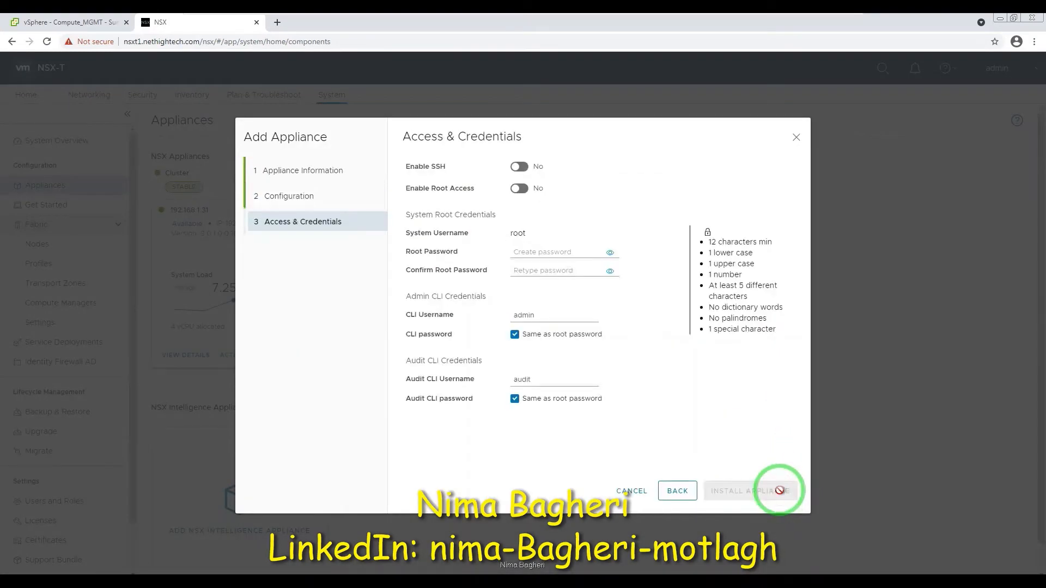
# Enable SSH and root access, and paste the root password from Notepad into both password fields.
pyautogui.click(519, 168)
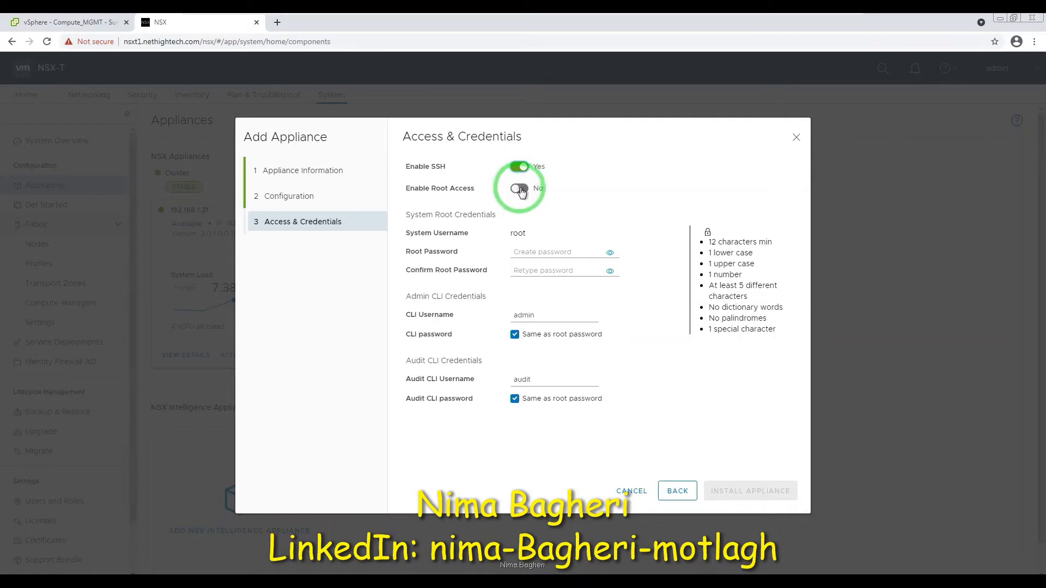
pyautogui.click(520, 189)
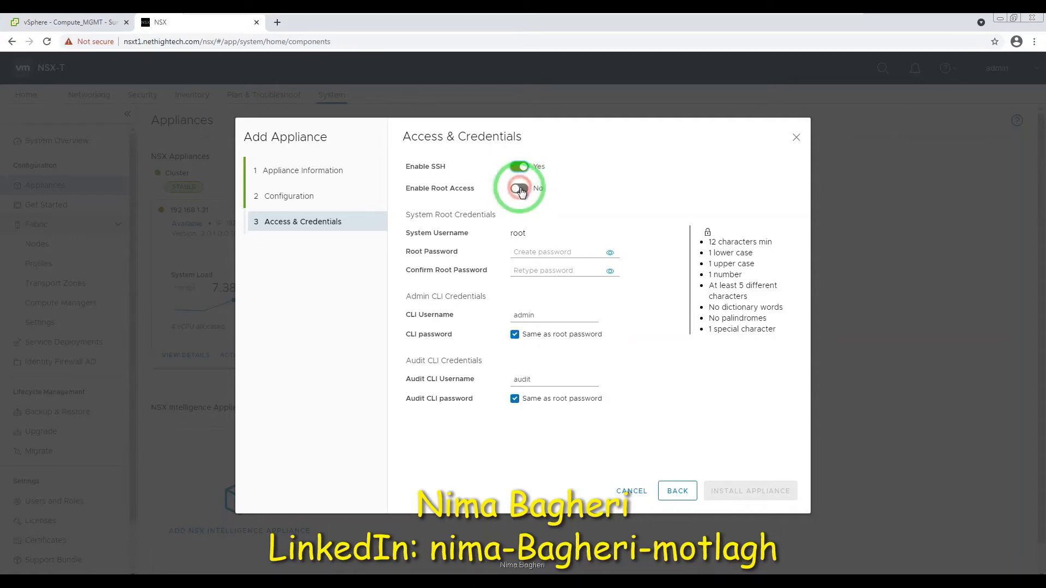
pyautogui.click(529, 251)
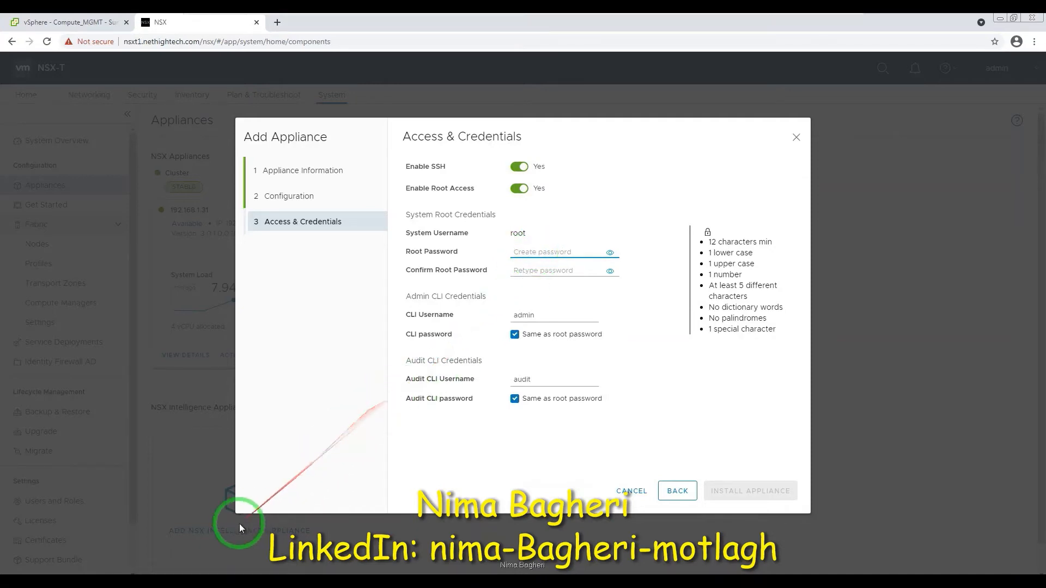
pyautogui.click(183, 583)
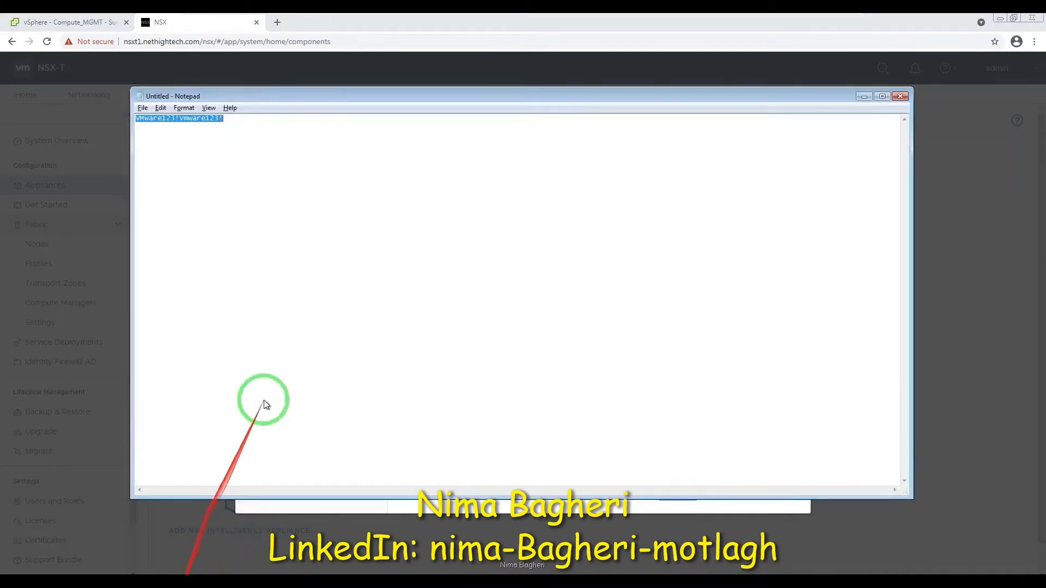
pyautogui.hotkey('alt', 'Tab')
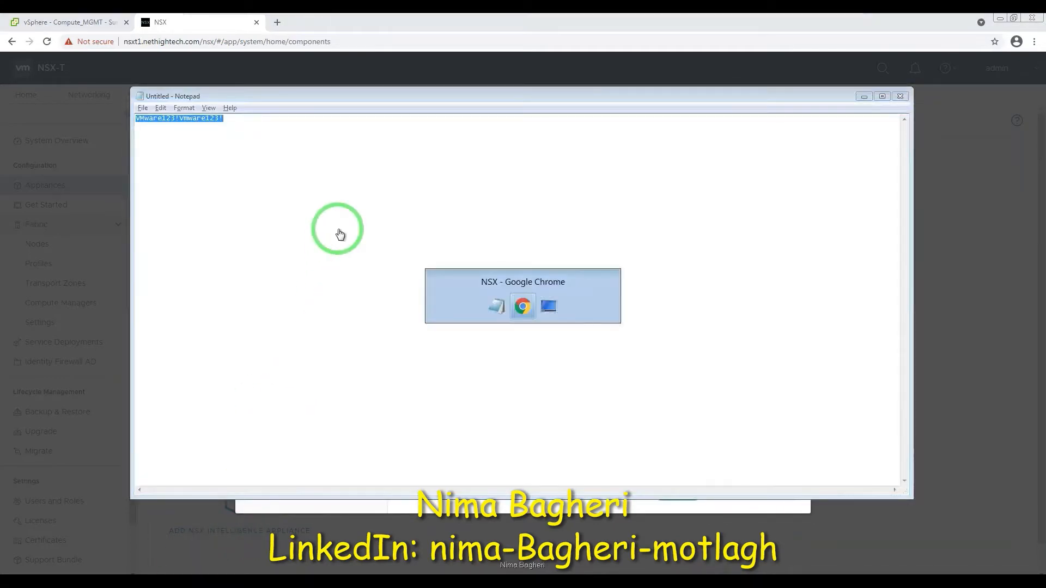
pyautogui.hotkey('ctrl', 'v')
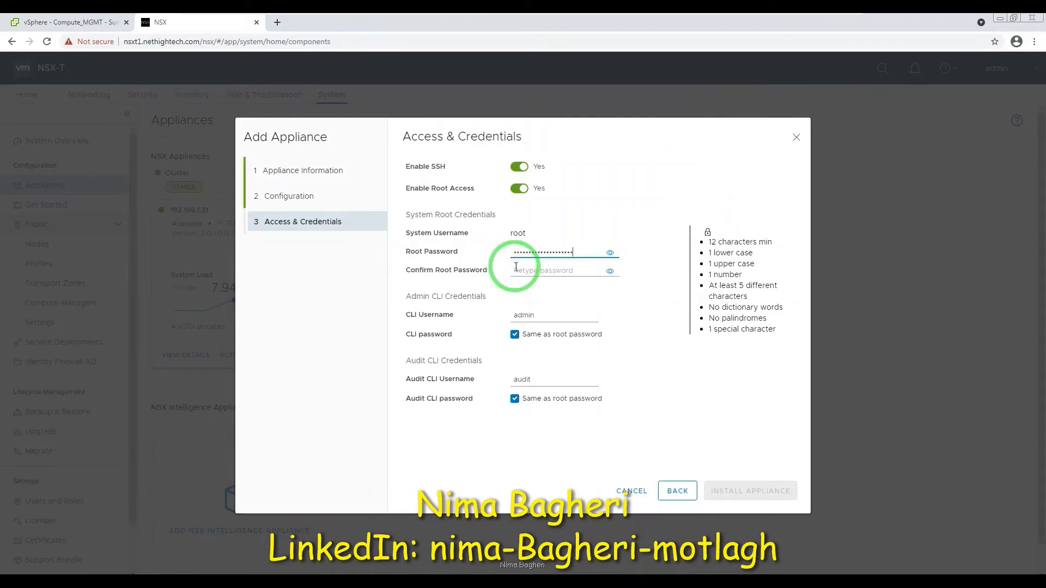
pyautogui.click(550, 270)
pyautogui.hotkey('ctrl', 'v')
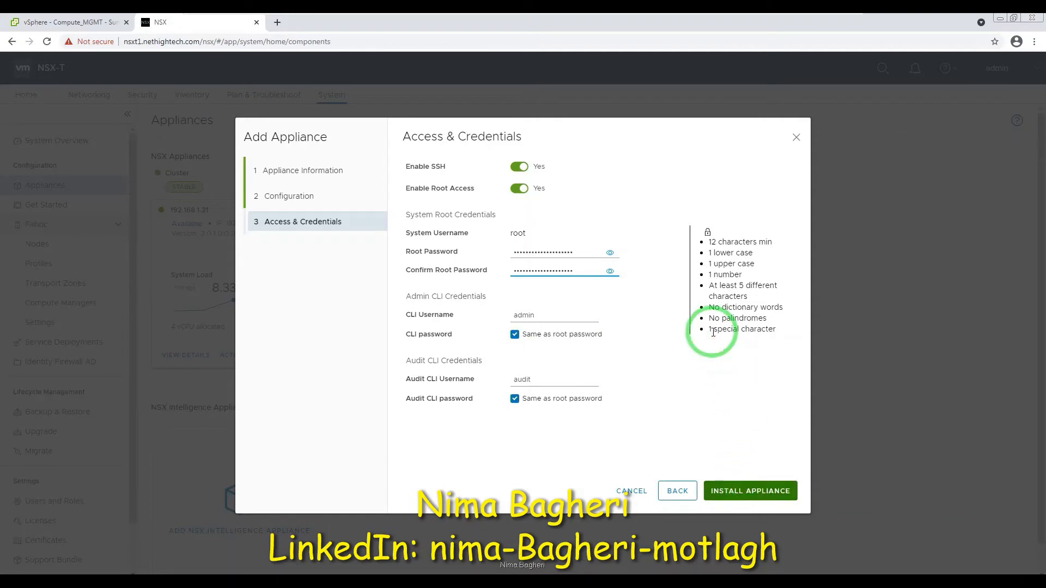
# Install the NSXT2 appliance so its card shows installation progress.
pyautogui.click(739, 497)
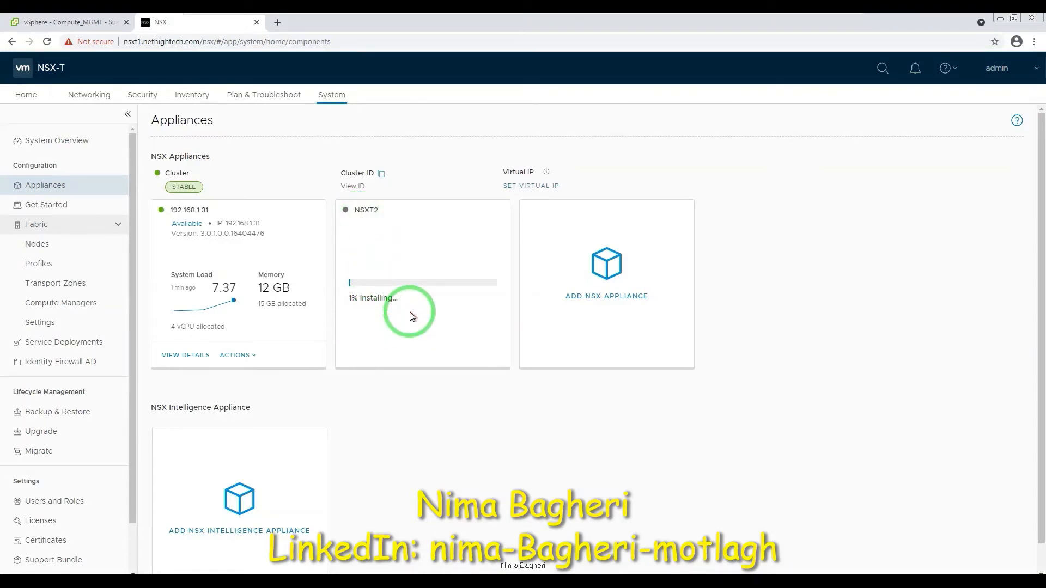
pyautogui.click(63, 24)
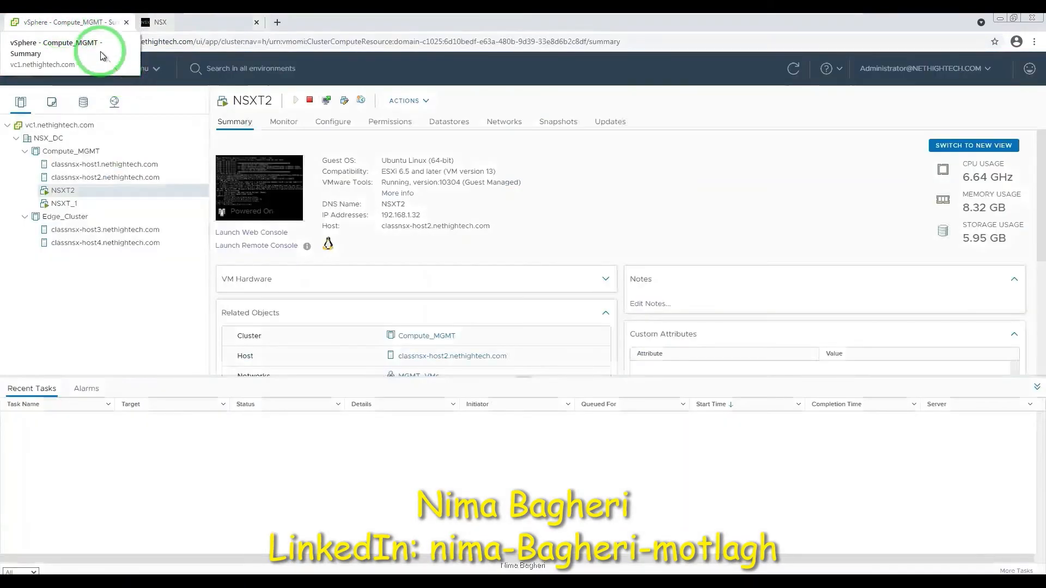
pyautogui.click(63, 192)
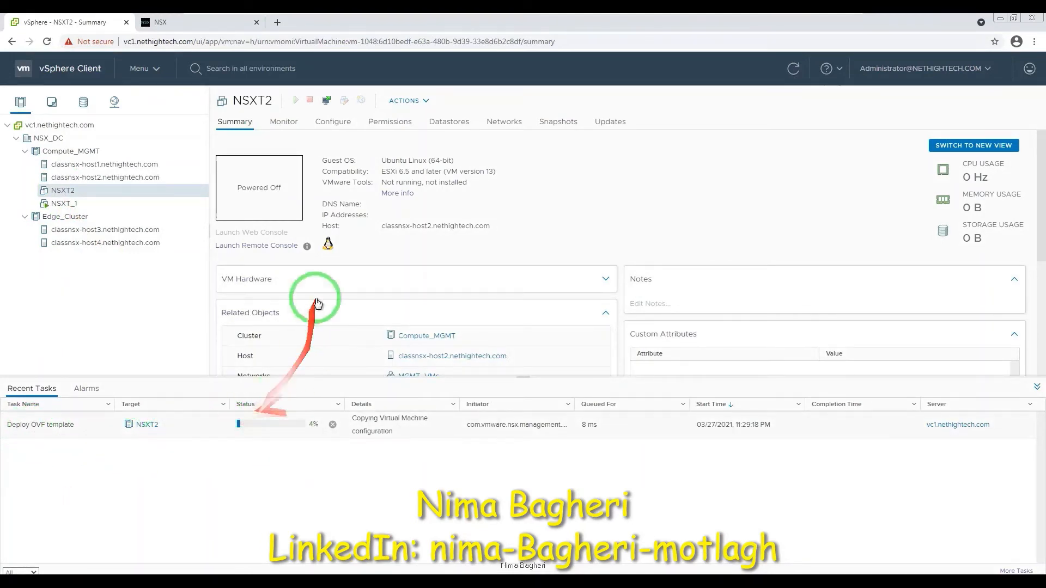
pyautogui.click(210, 21)
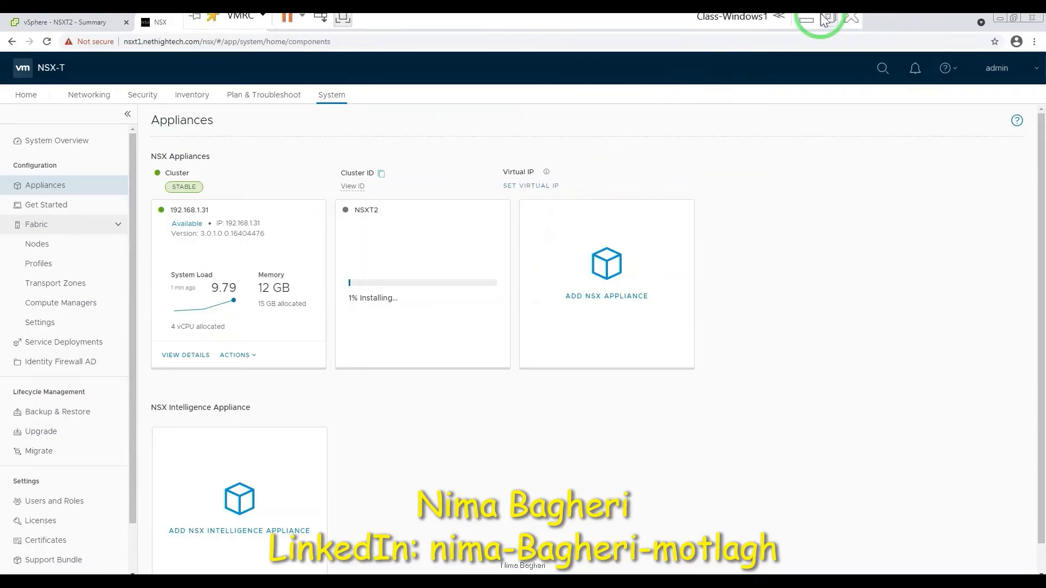
# Minimize the remote console and wait until node 192.168.1.32 shows Available.
pyautogui.click(814, 21)
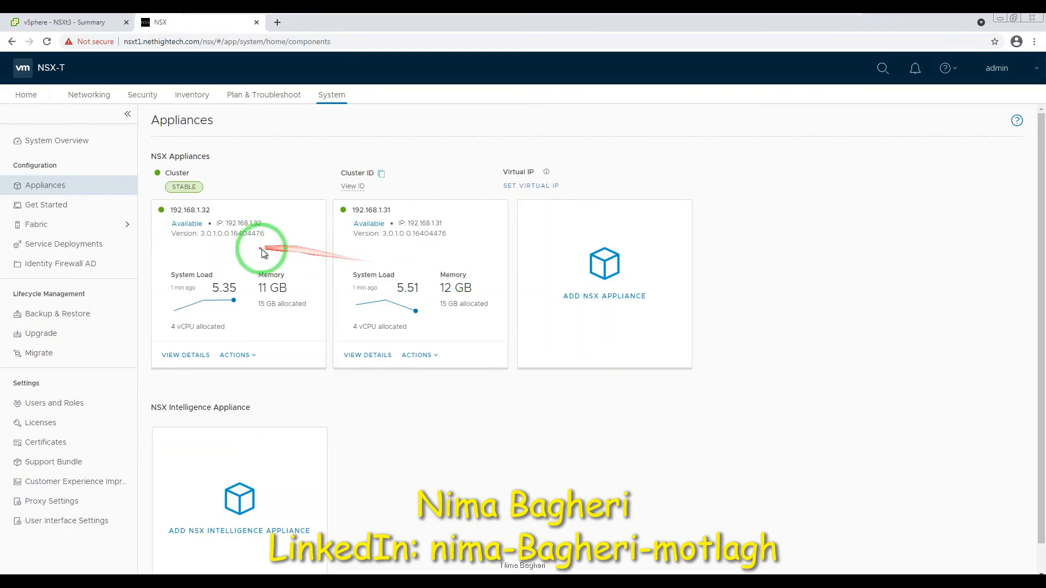
# Enter 192.168.1.30 as the cluster Virtual IP Address, save it, and wait for assignment.
pyautogui.click(544, 187)
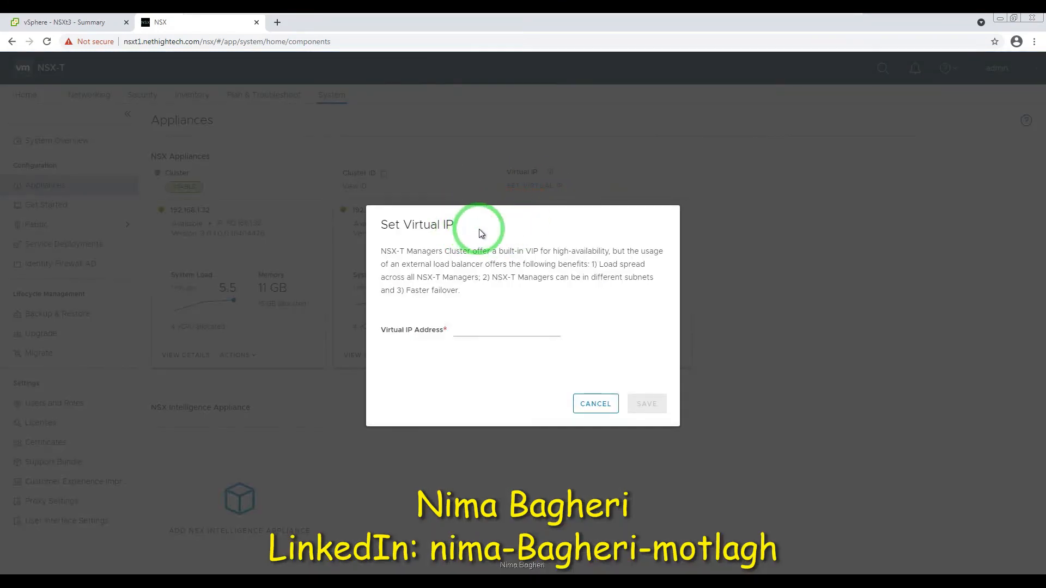
pyautogui.click(483, 329)
pyautogui.write('192.168')
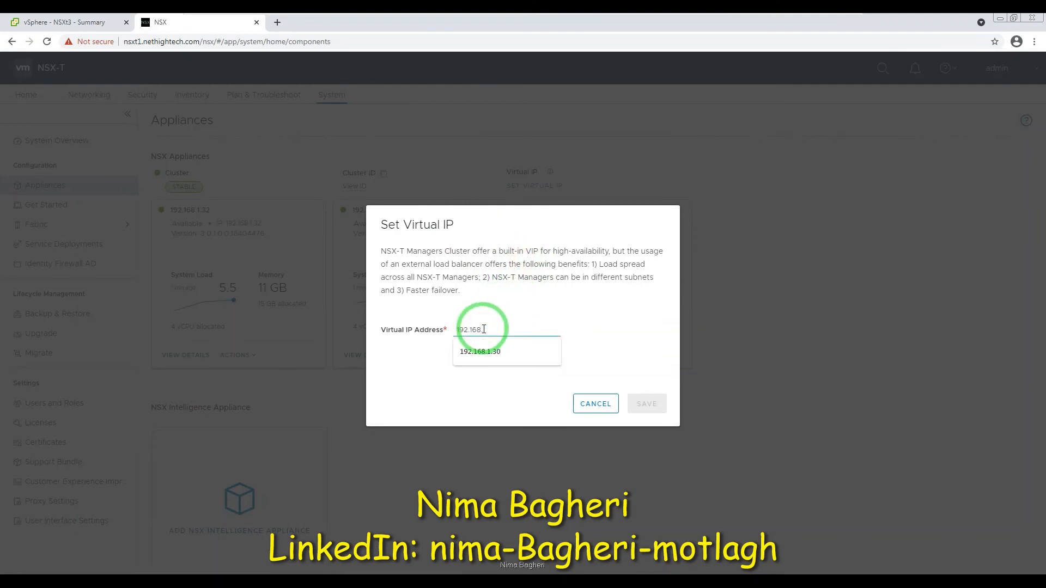
pyautogui.write('.1.30')
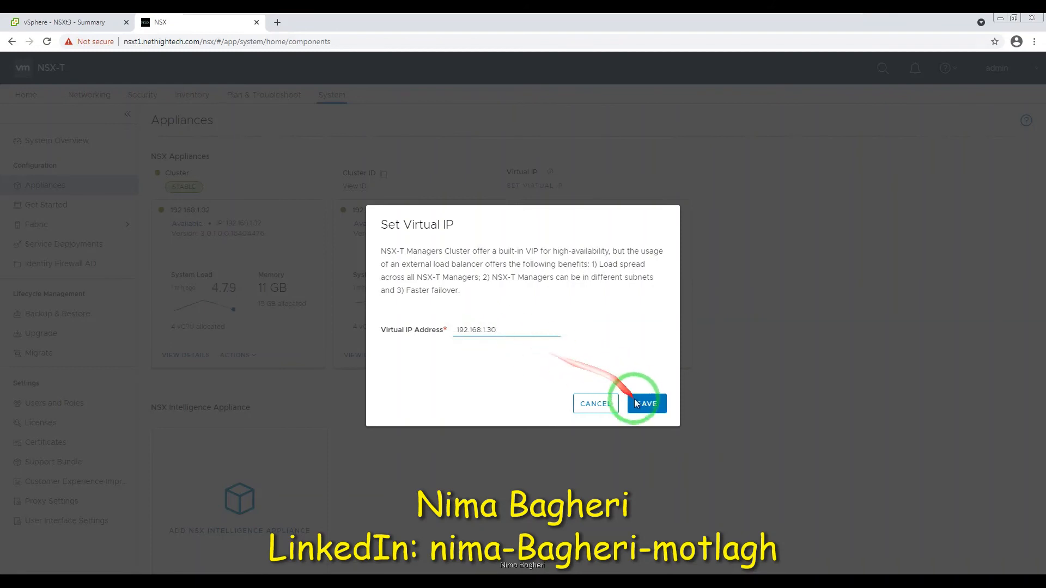
pyautogui.click(642, 406)
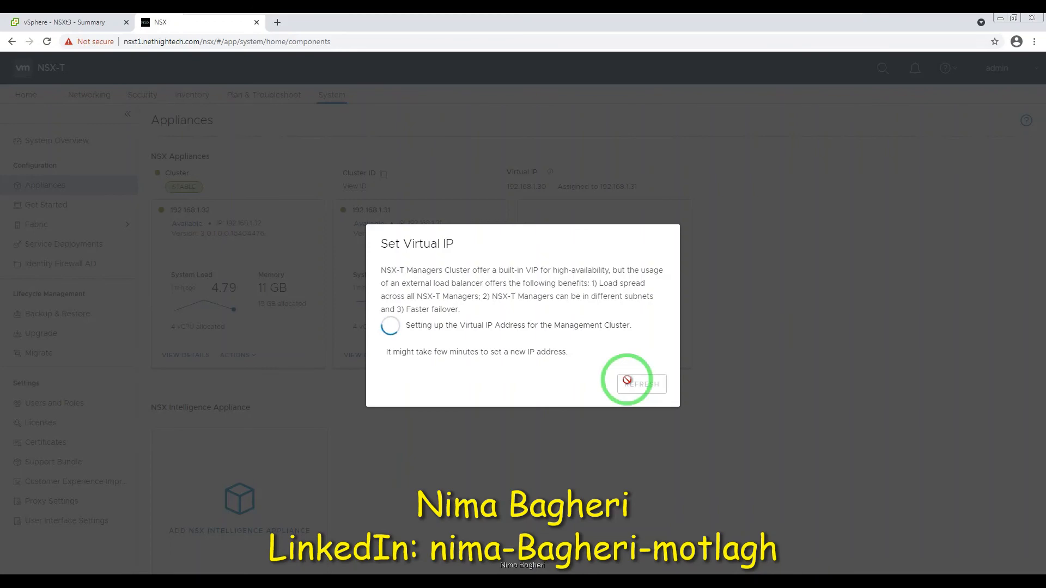
pyautogui.click(807, 28)
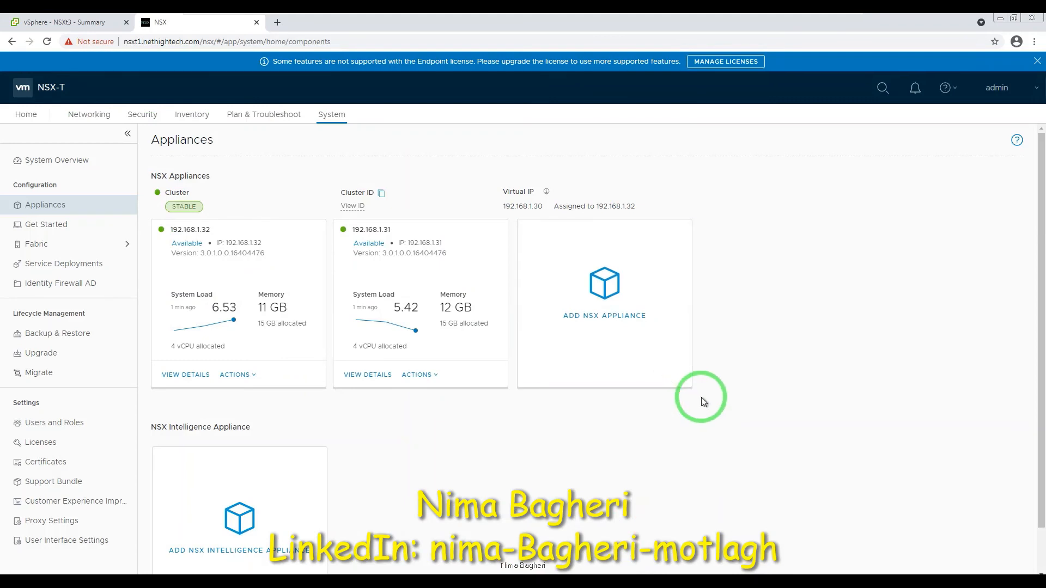
# Copy the virtual IP 192.168.1.30 and load it in a new browser tab.
pyautogui.click(523, 206)
pyautogui.doubleClick(523, 206)
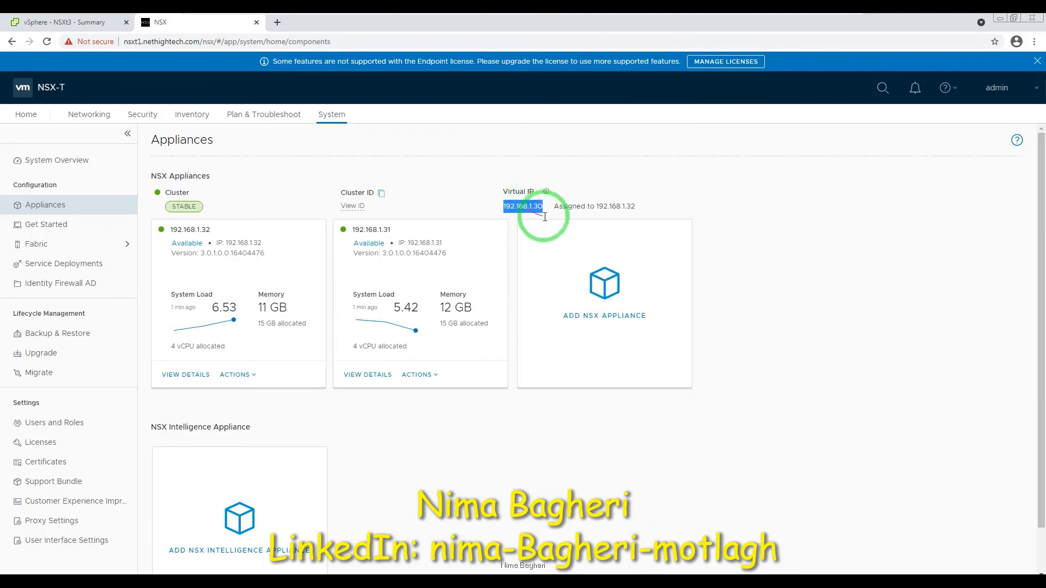
pyautogui.hotkey('ctrl', 'c')
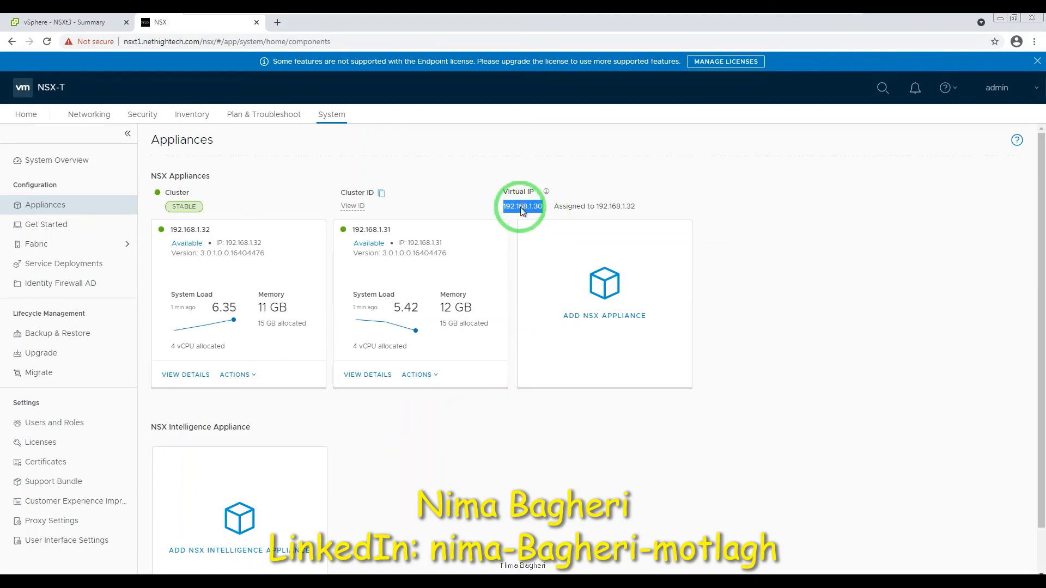
pyautogui.hotkey('ctrl', 't')
pyautogui.hotkey('ctrl', 'v')
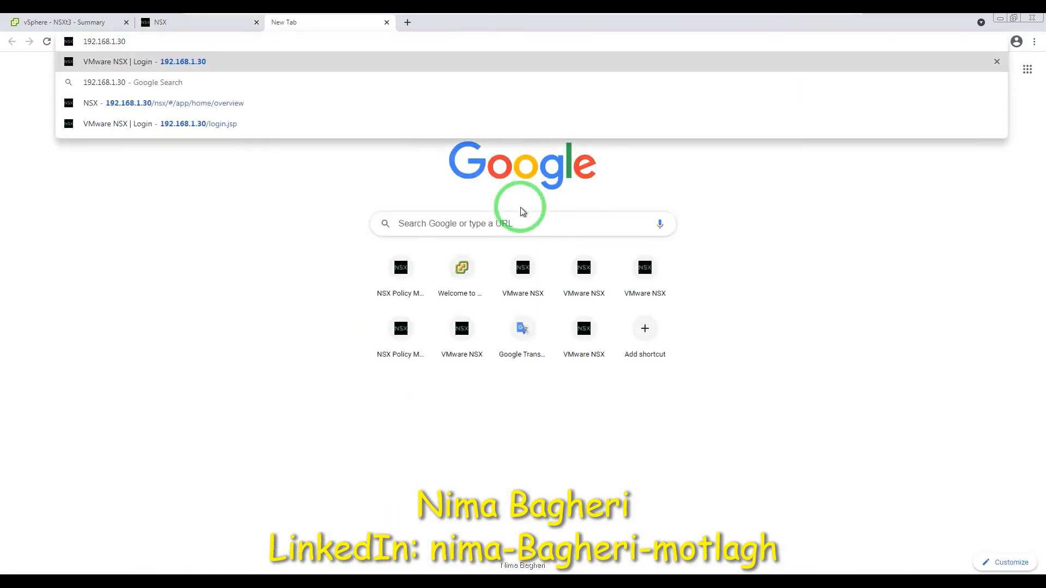
pyautogui.press('Return')
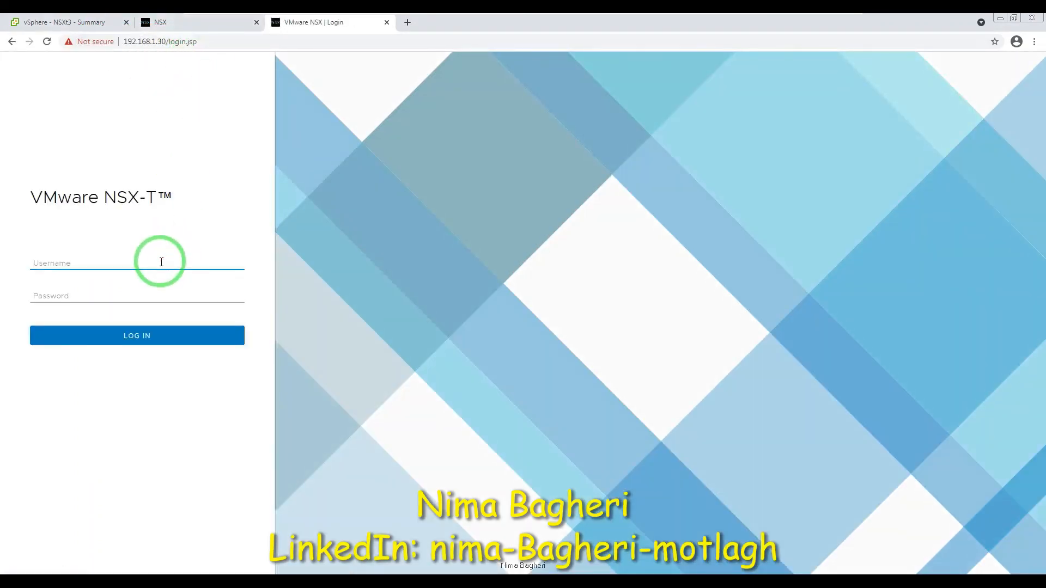
# Enter username admin and the password on the NSX login page and submit.
pyautogui.write('adin')
pyautogui.press('Tab')
pyautogui.hotkey('shift', 'Tab')
pyautogui.write('admin')
pyautogui.press('Tab')
pyautogui.write('••••••••••••')
pyautogui.press('Return')
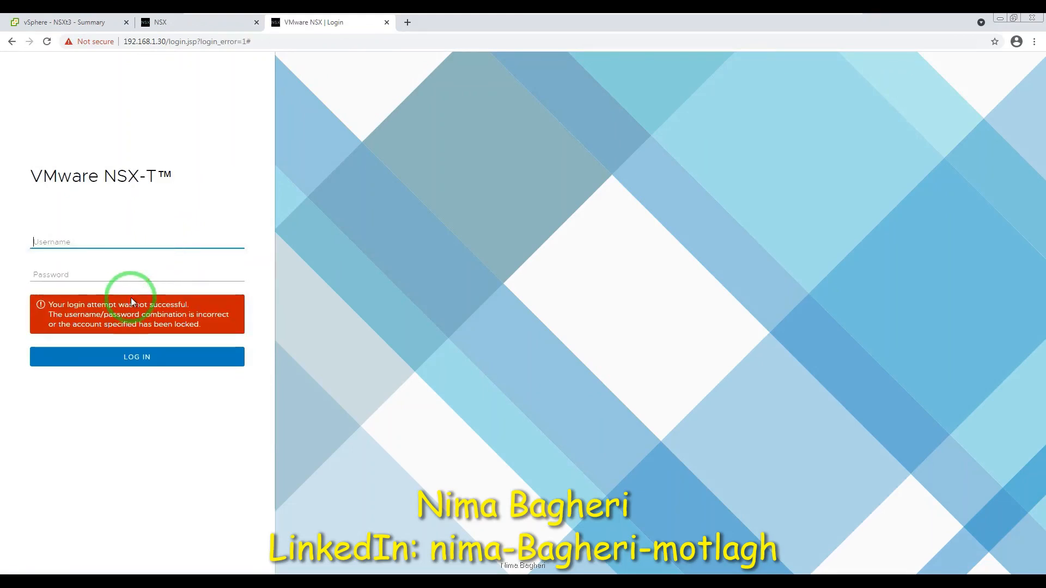
# Log in again as admin with the password pasted from Notepad, then close the old NSX tab.
pyautogui.write('admin')
pyautogui.press('Tab')
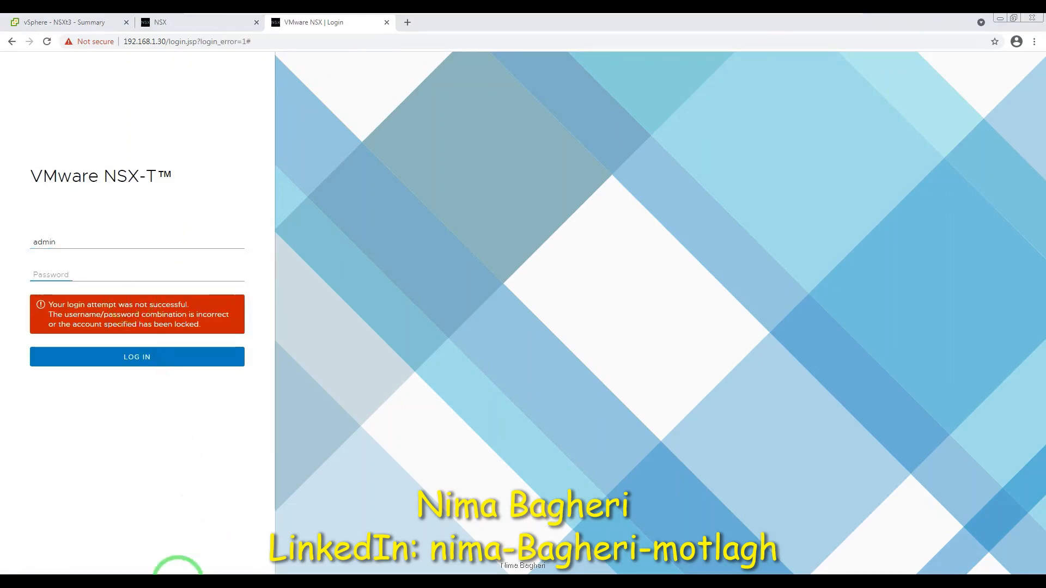
pyautogui.click(177, 581)
pyautogui.hotkey('alt', 'Tab')
pyautogui.hotkey('ctrl', 'v')
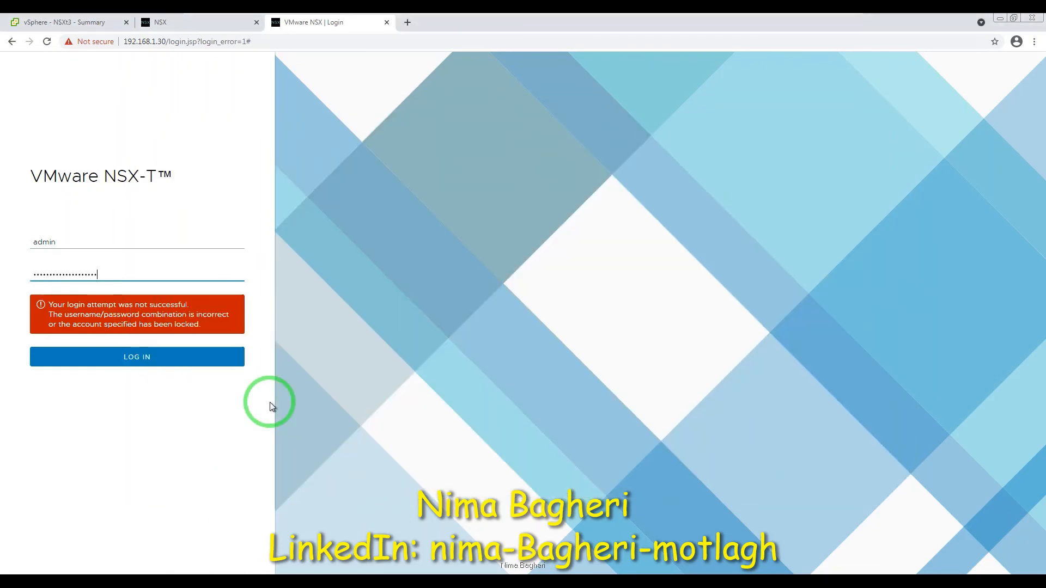
pyautogui.press('Return')
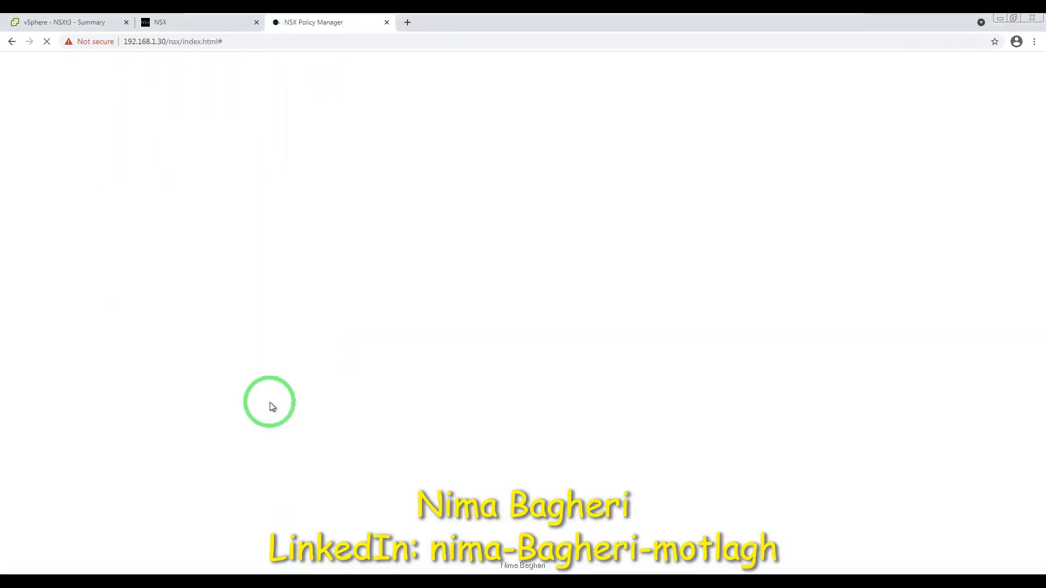
pyautogui.click(256, 23)
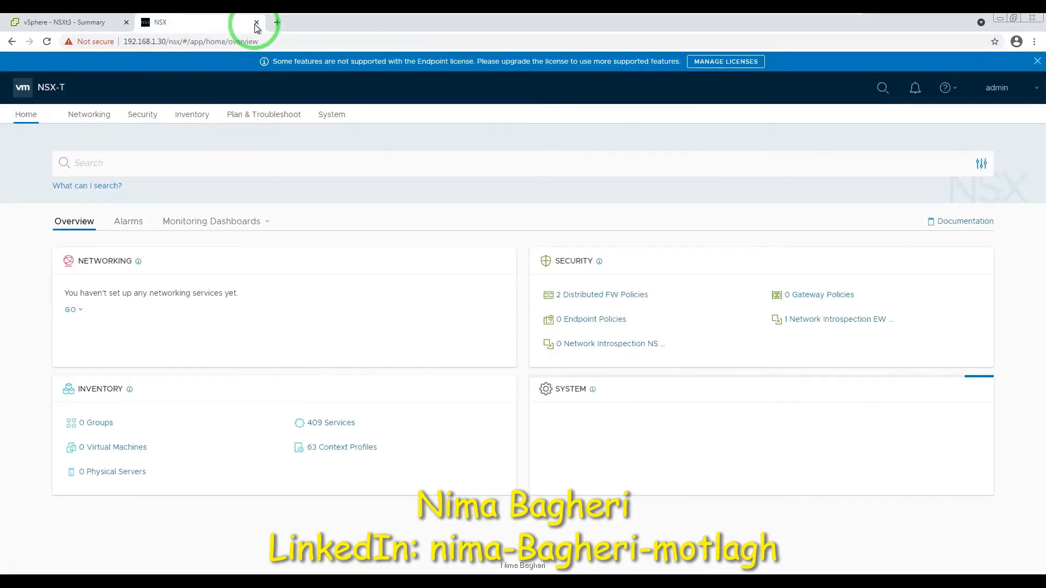
# Close the NSX-T license warning banner and minimize the remote console to the ESXi host client.
pyautogui.click(1036, 61)
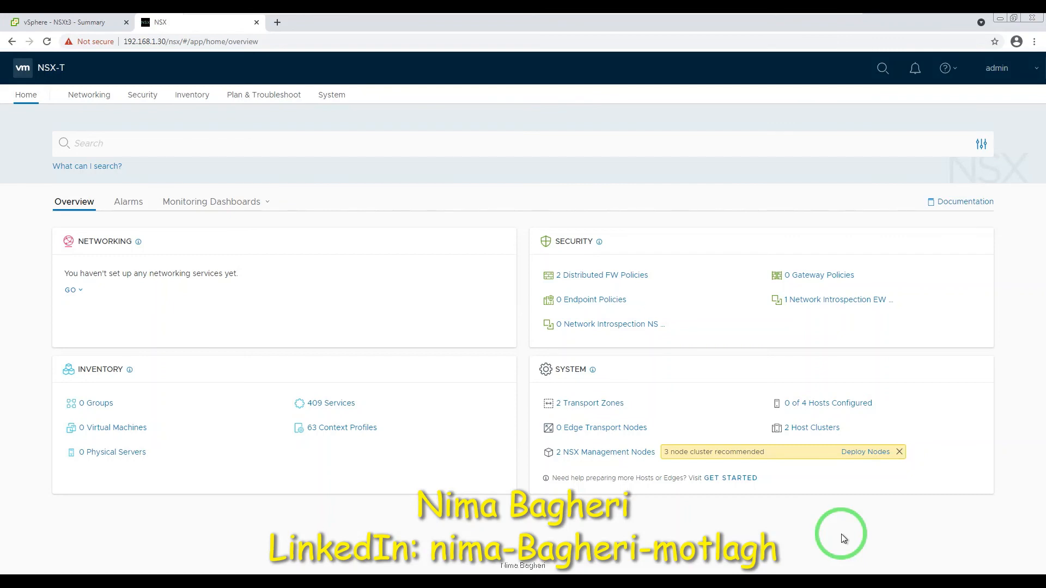
pyautogui.moveTo(801, 19)
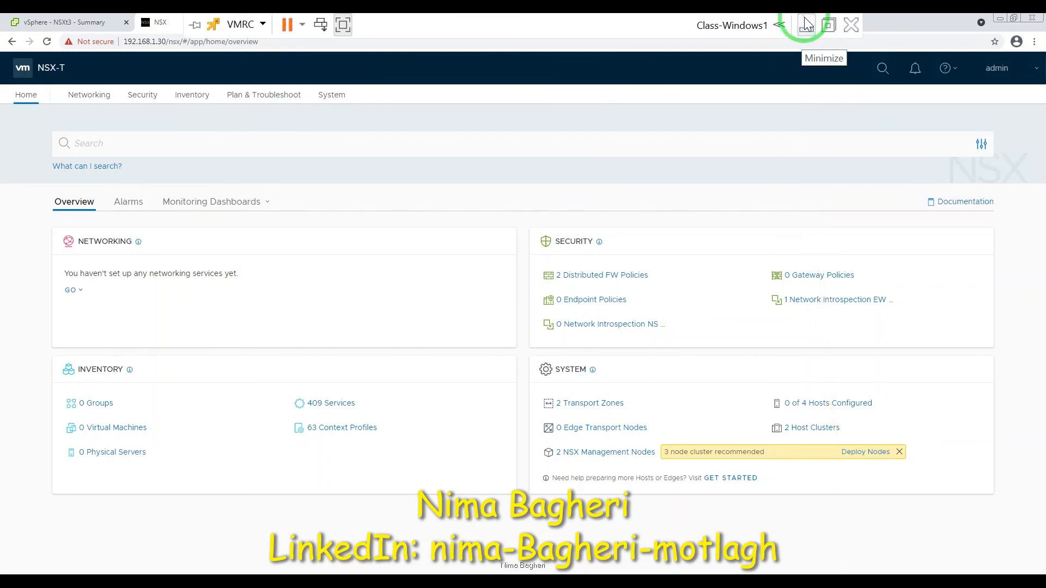
pyautogui.click(806, 24)
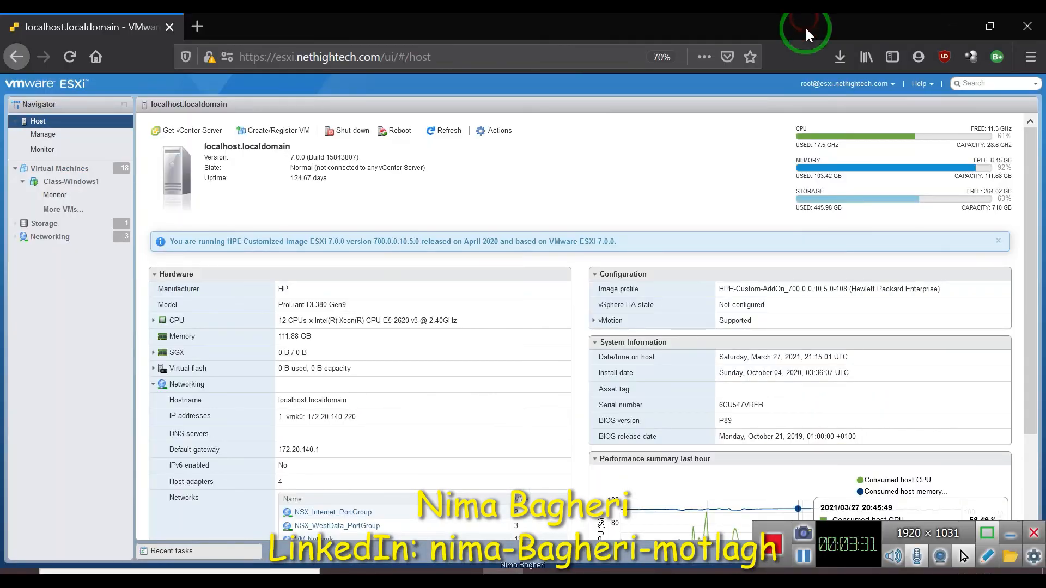